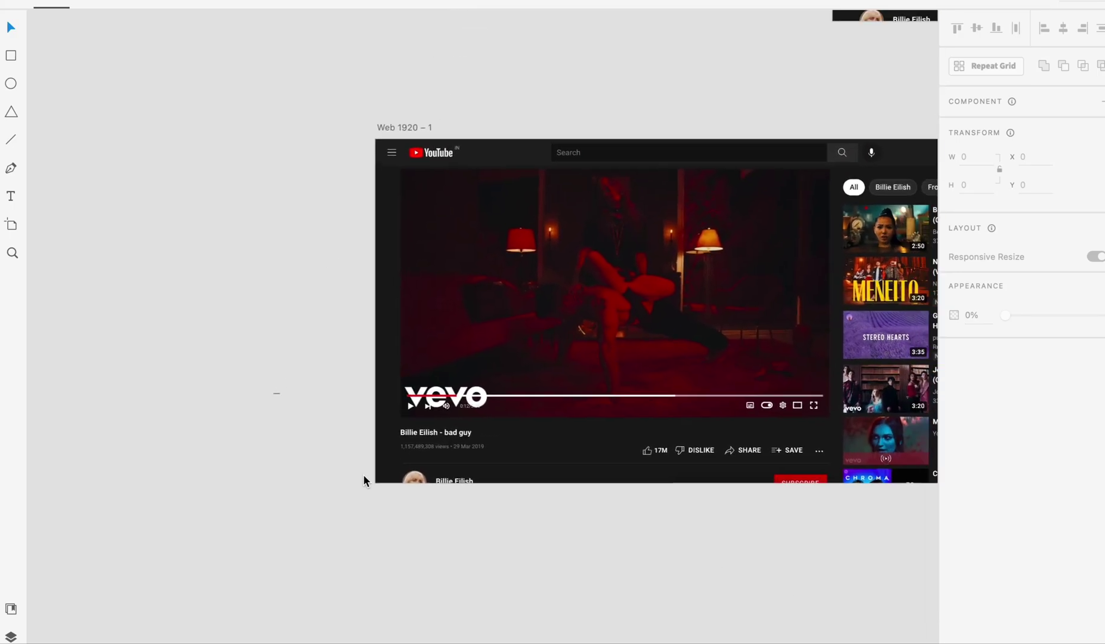
Step: Zoom out, select the first YouTube artboard and preview it full screen
scroll(363, 474, down, 5)
click(371, 382)
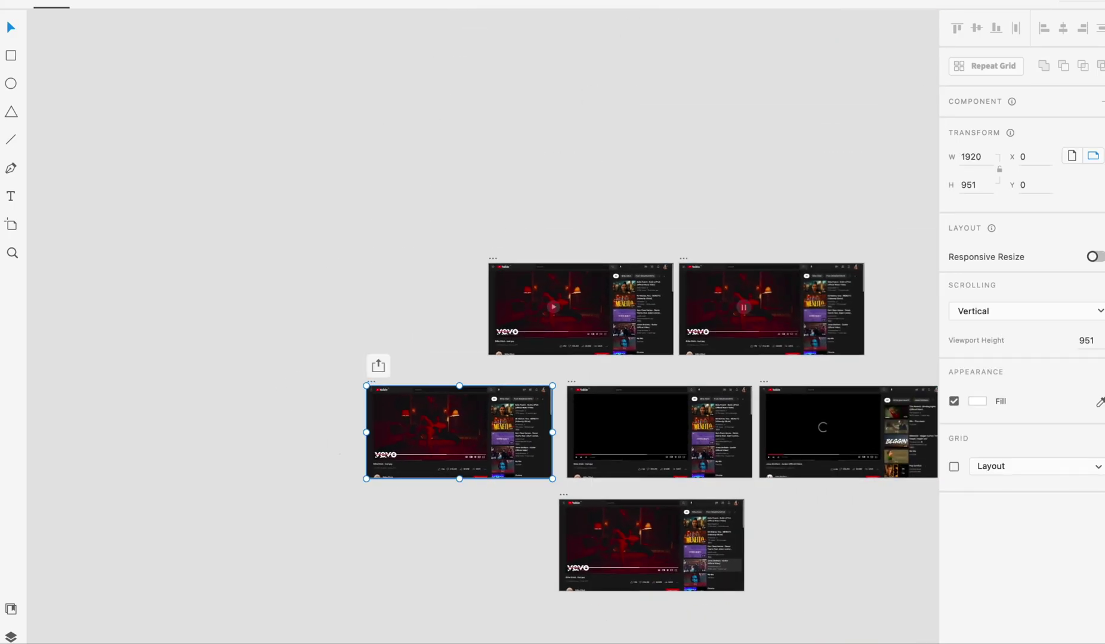
key(ctrl+Return)
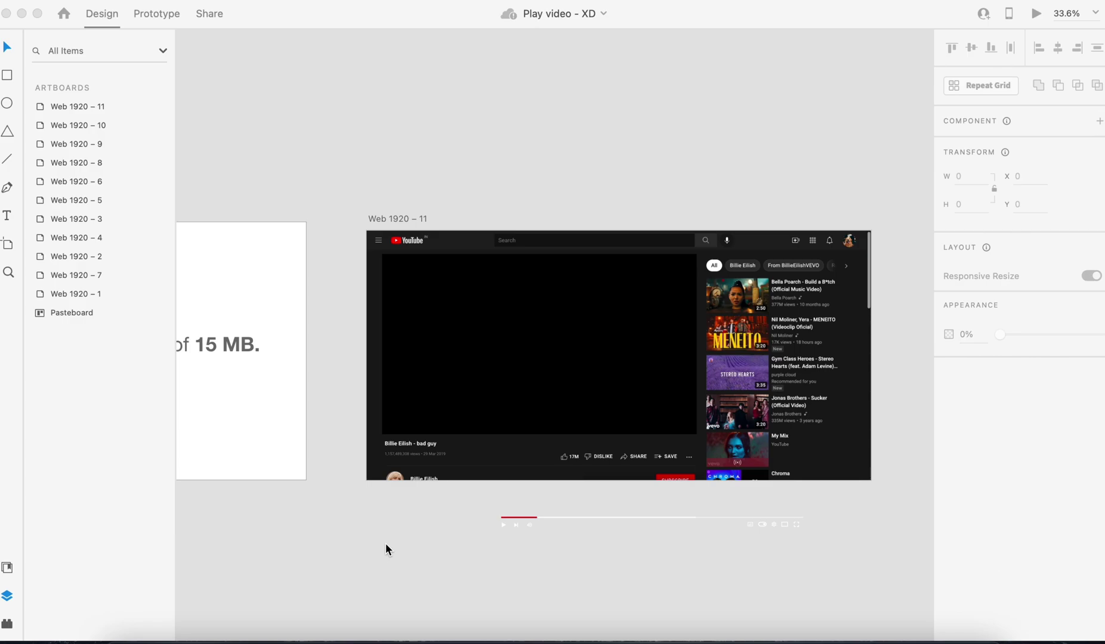
Step: Hide the Artboards list, zoom into Web 1920 – 11 and select its black video rectangle
scroll(385, 544, left, 15)
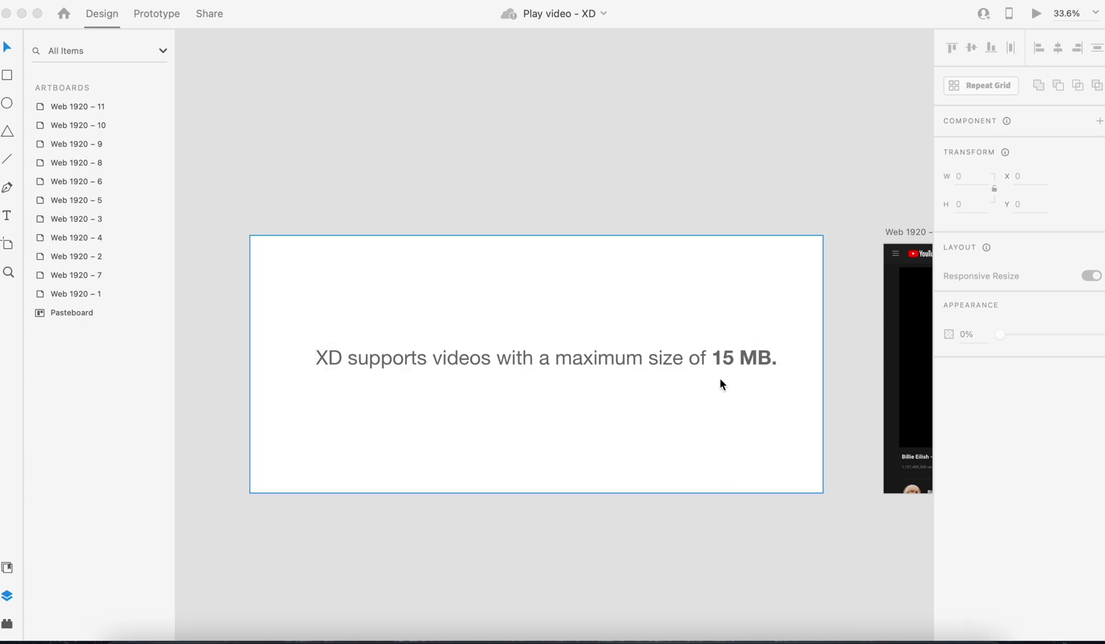
scroll(714, 383, right, 10)
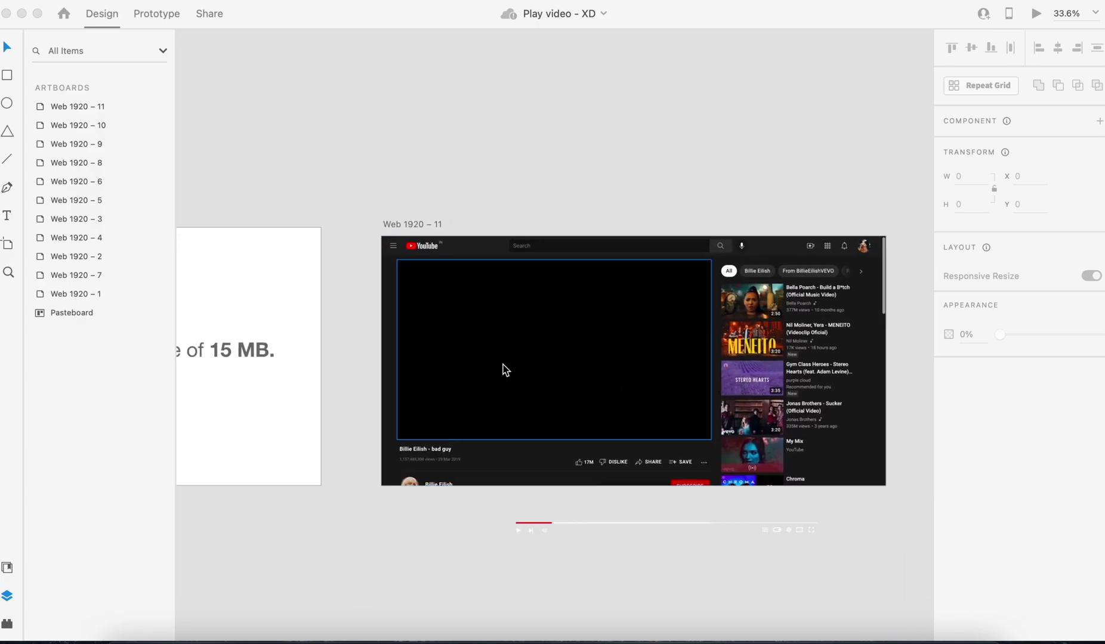
click(7, 595)
scroll(347, 473, up, 5)
scroll(347, 473, up, 5)
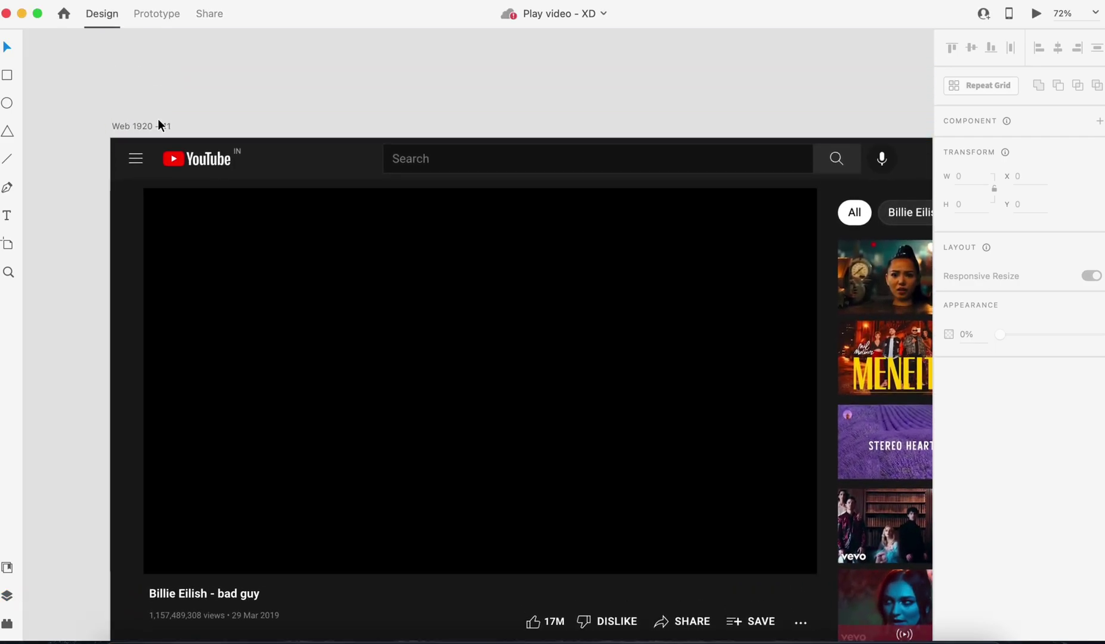
scroll(243, 201, right, 3)
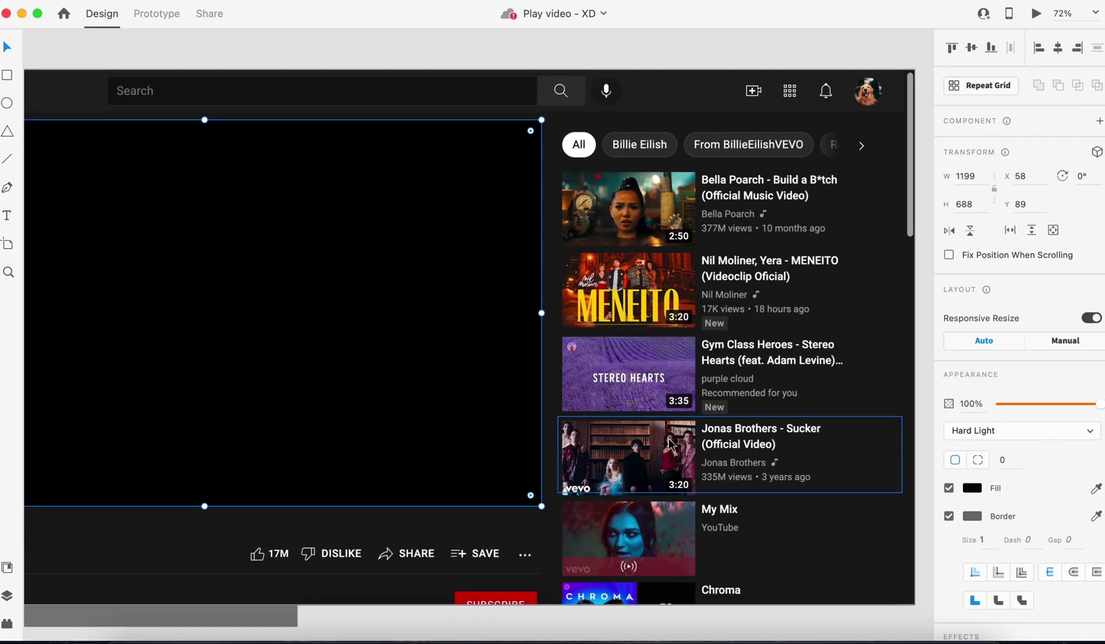
Step: Drag the player controls bar onto the bottom edge of the black video area
scroll(638, 456, down, 5)
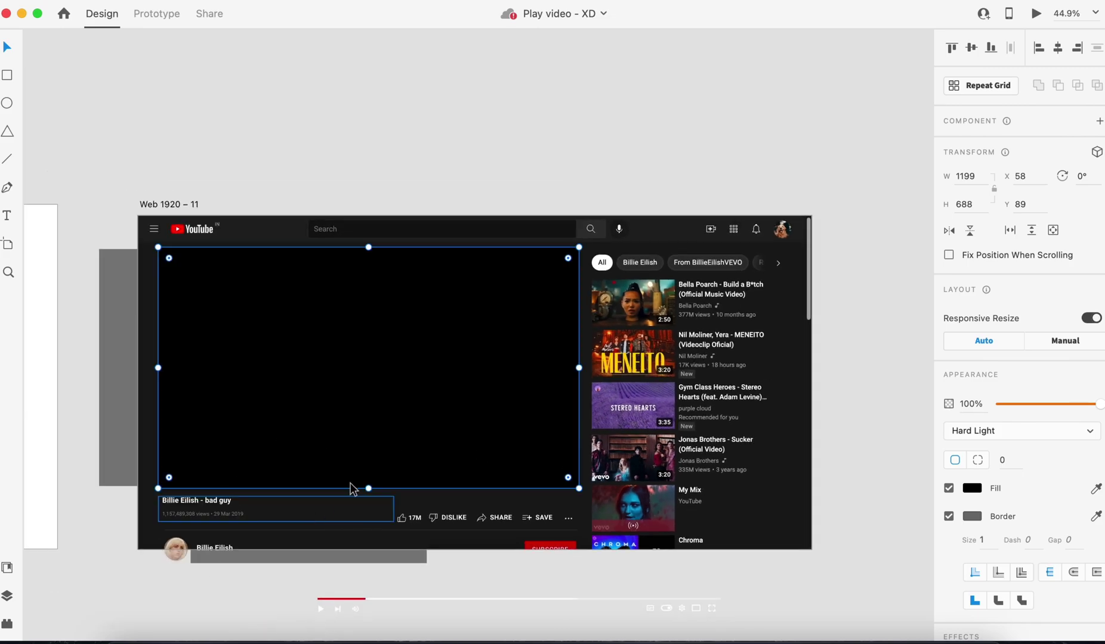
click(467, 142)
click(266, 377)
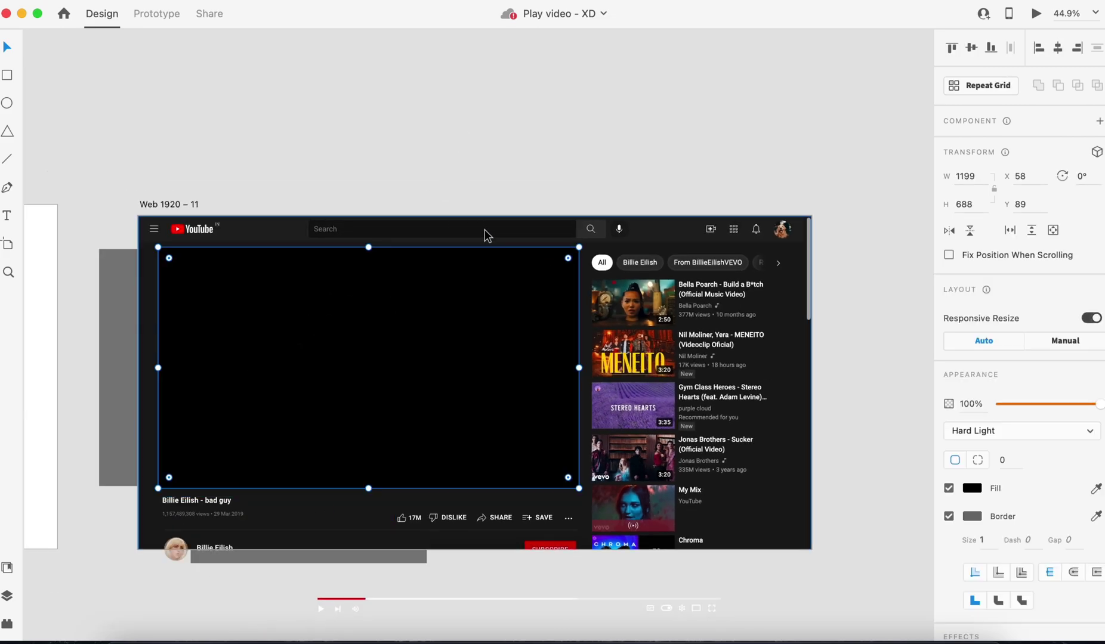
scroll(320, 298, down, 2)
scroll(321, 297, down, 1)
scroll(320, 298, left, 1)
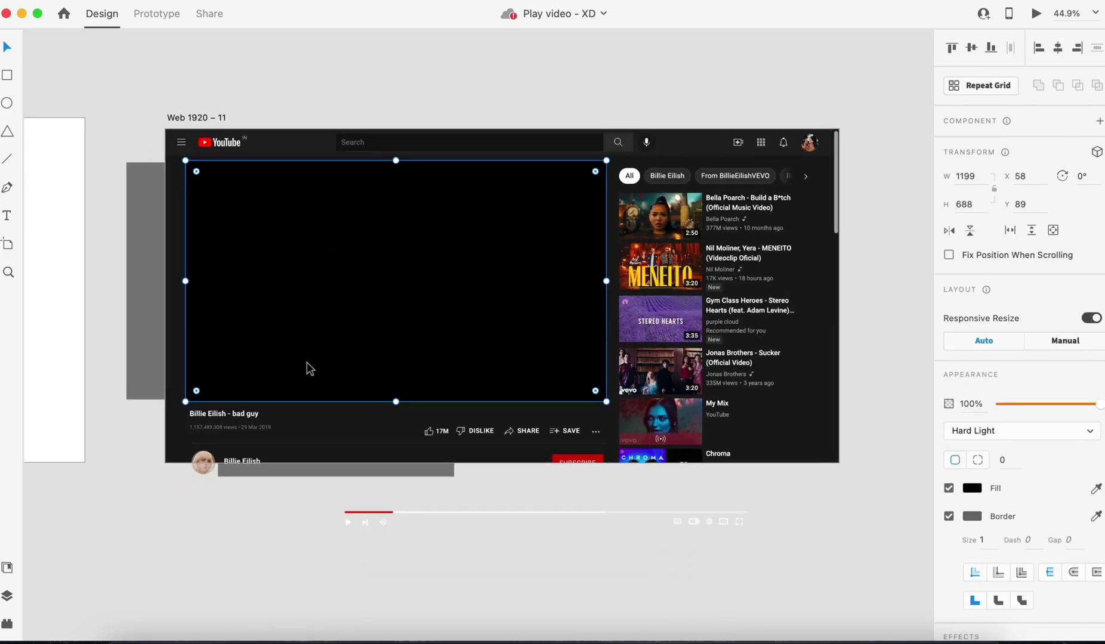
click(377, 512)
drag(377, 511, 232, 391)
scroll(346, 391, left, 5)
scroll(346, 391, up, 1)
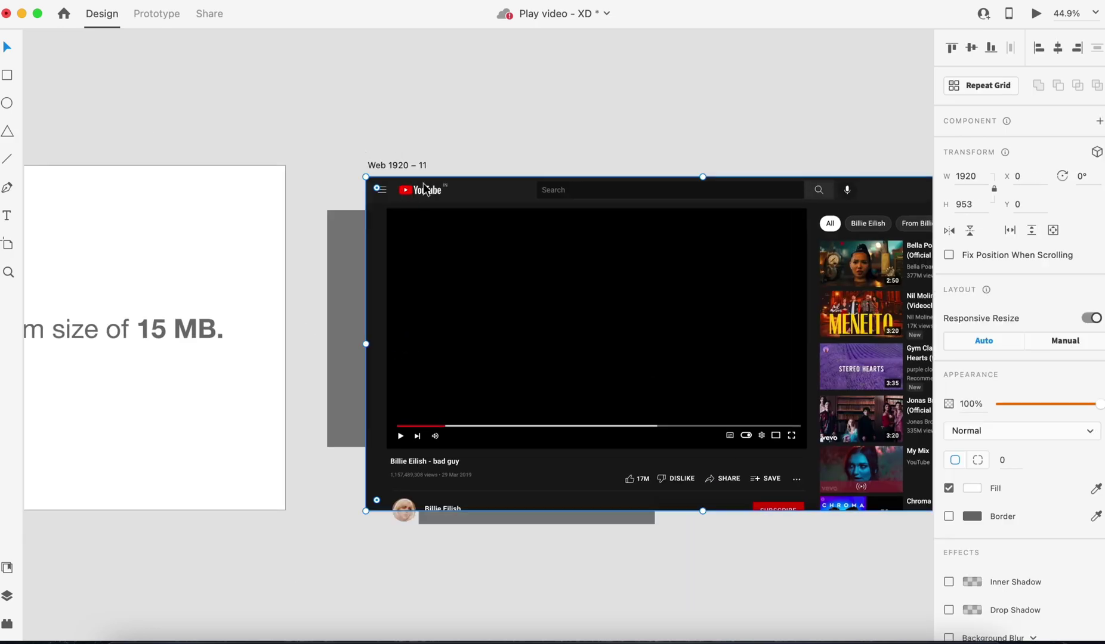
key(Escape)
click(461, 392)
Step: In Finder's UX World folder, show Get Info for Video_Billie.mp4
click(582, 570)
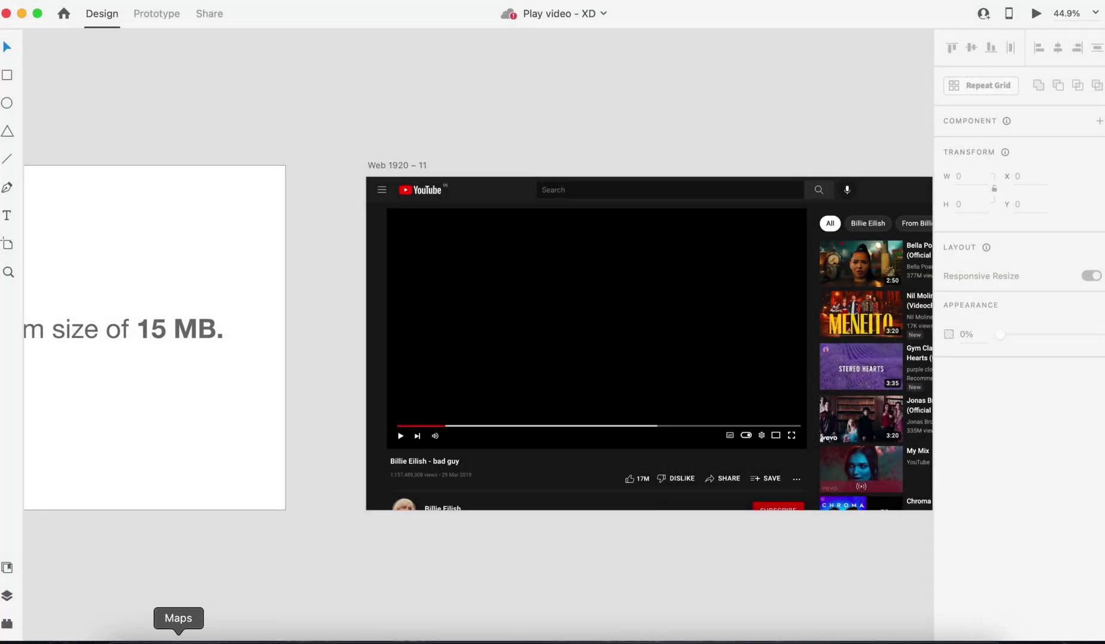
click(121, 636)
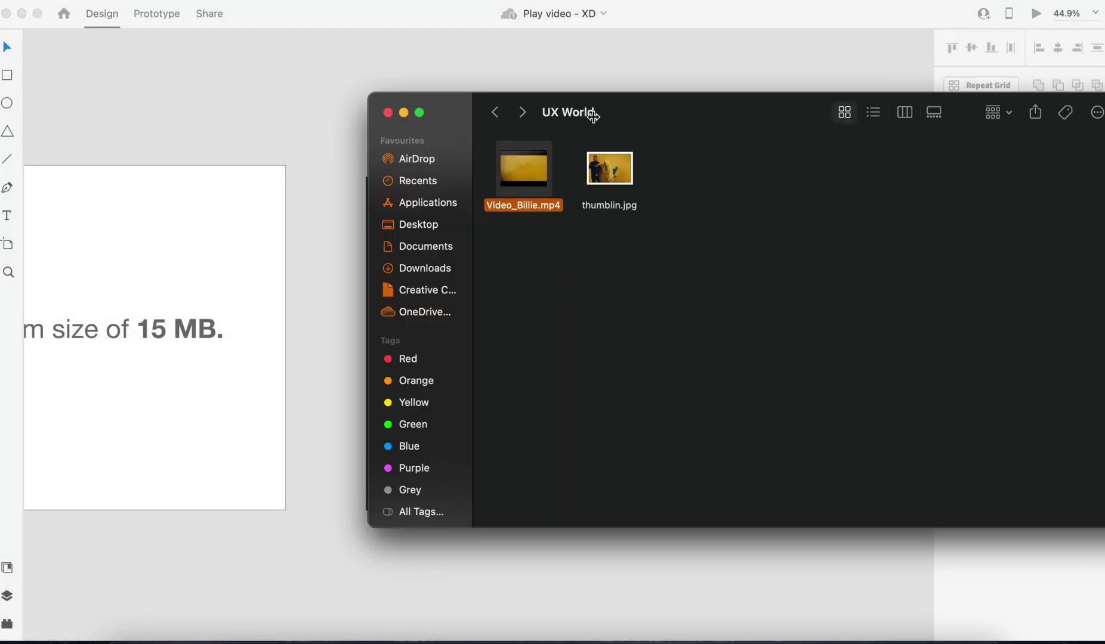
drag(635, 114, 696, 327)
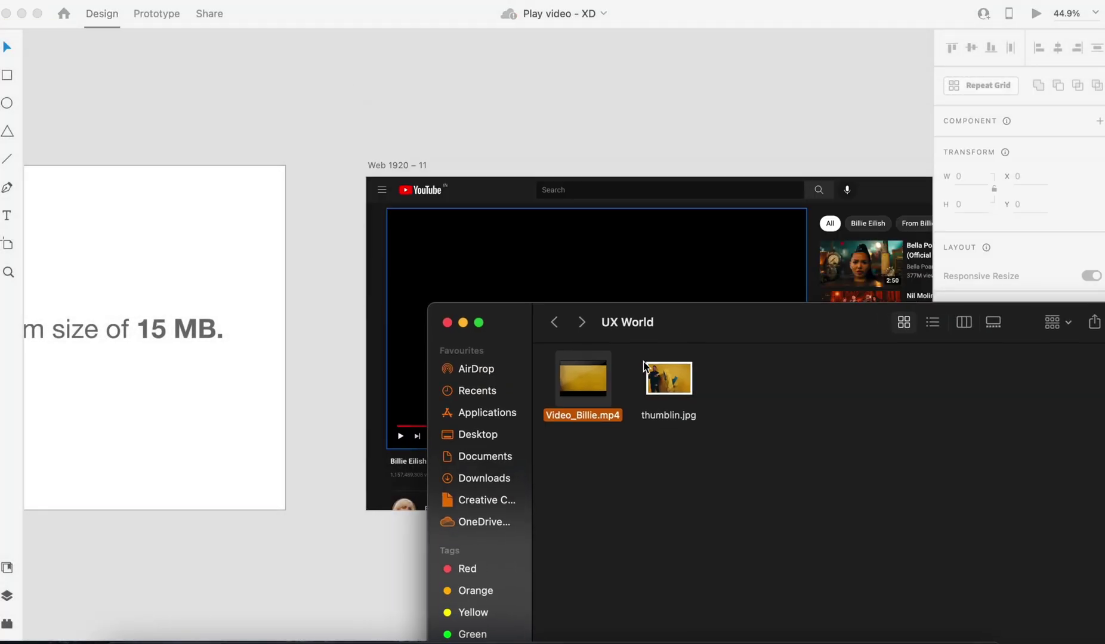
right_click(595, 391)
click(620, 398)
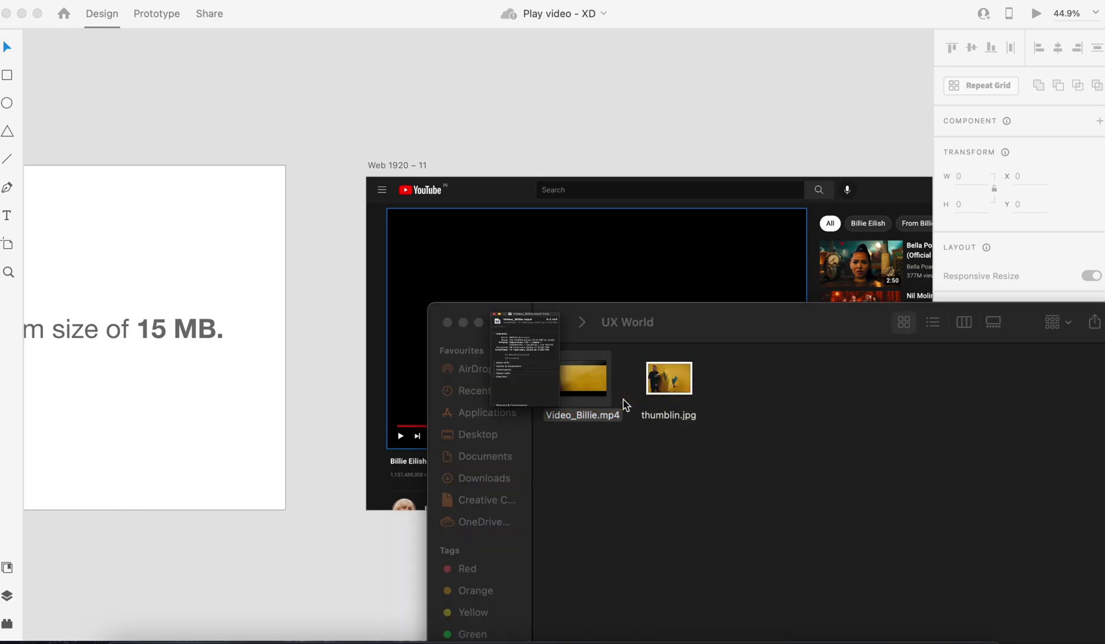
Step: Confirm the 9.4 MB file size, then drag Video_Billie.mp4 onto the black player
drag(124, 132, 151, 132)
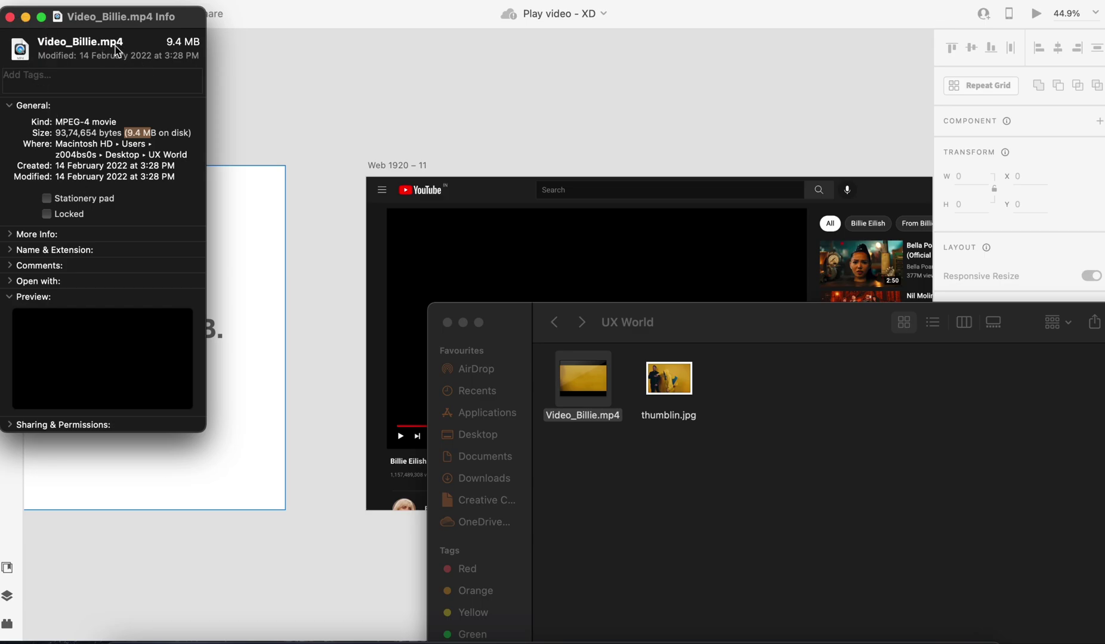
click(10, 17)
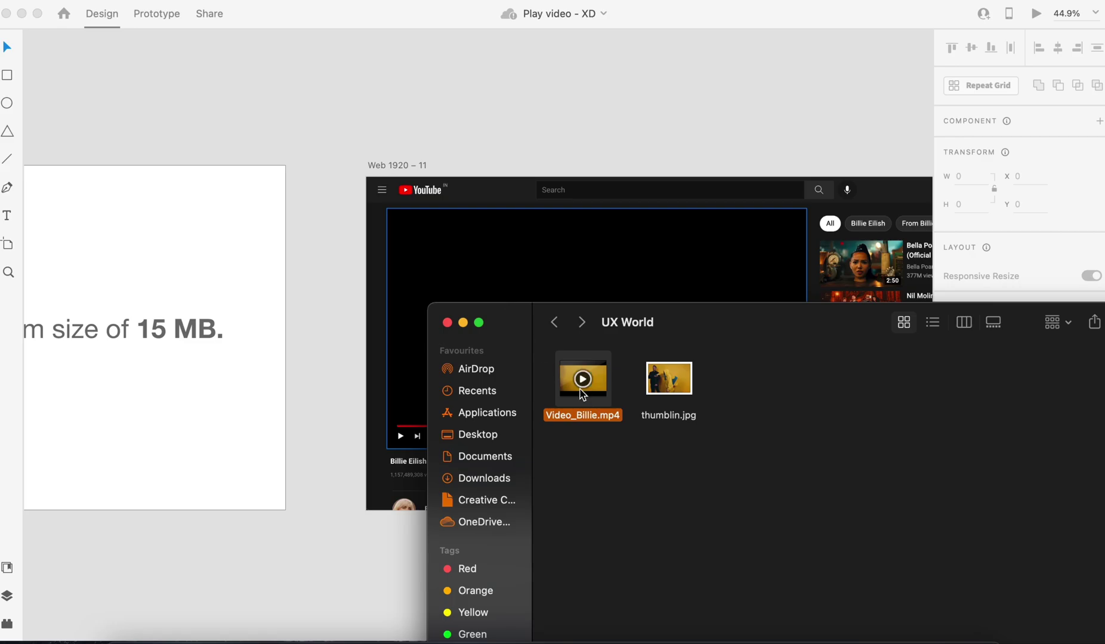
drag(584, 377, 534, 244)
Step: Expand Mask Group 3 in Layers and select the Billie Eilish video layer (1224.07 × 688, Play on tap)
click(653, 98)
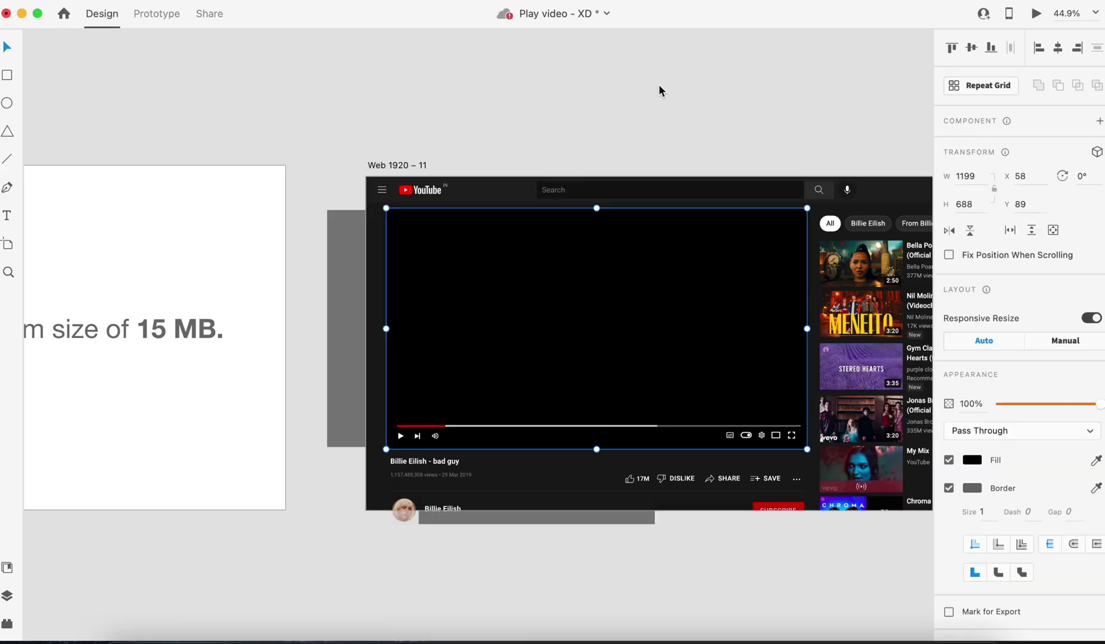
click(7, 596)
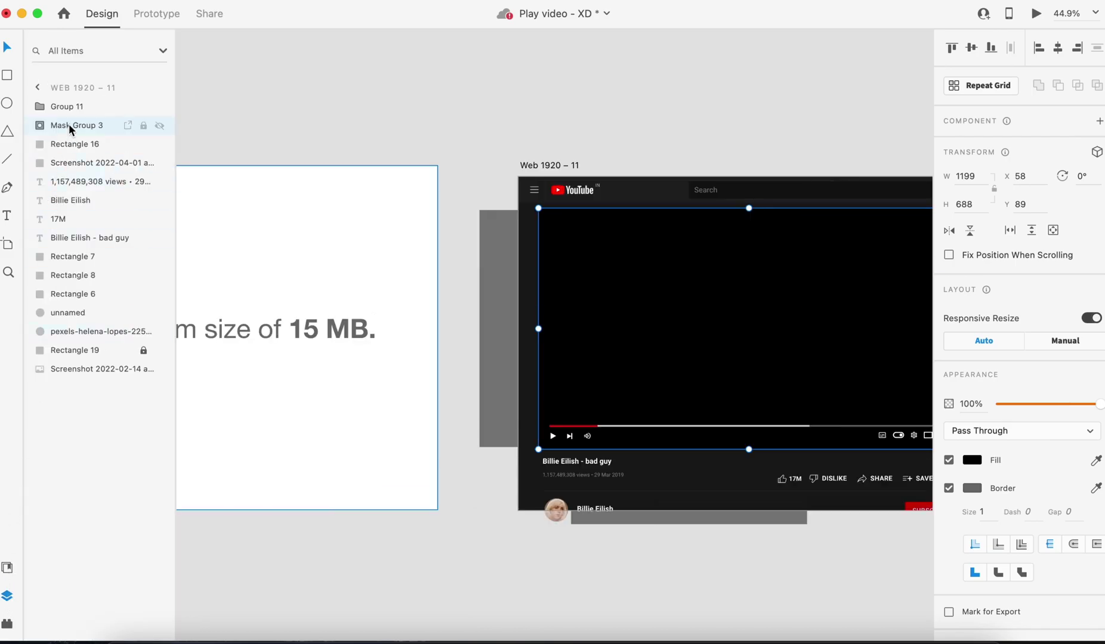
click(44, 126)
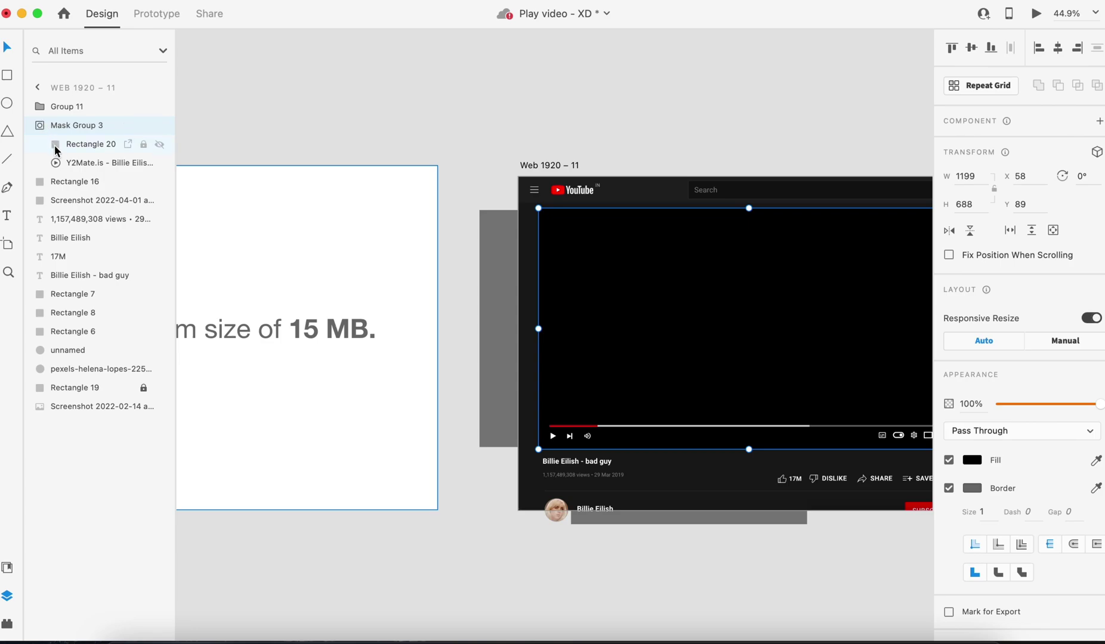
click(82, 165)
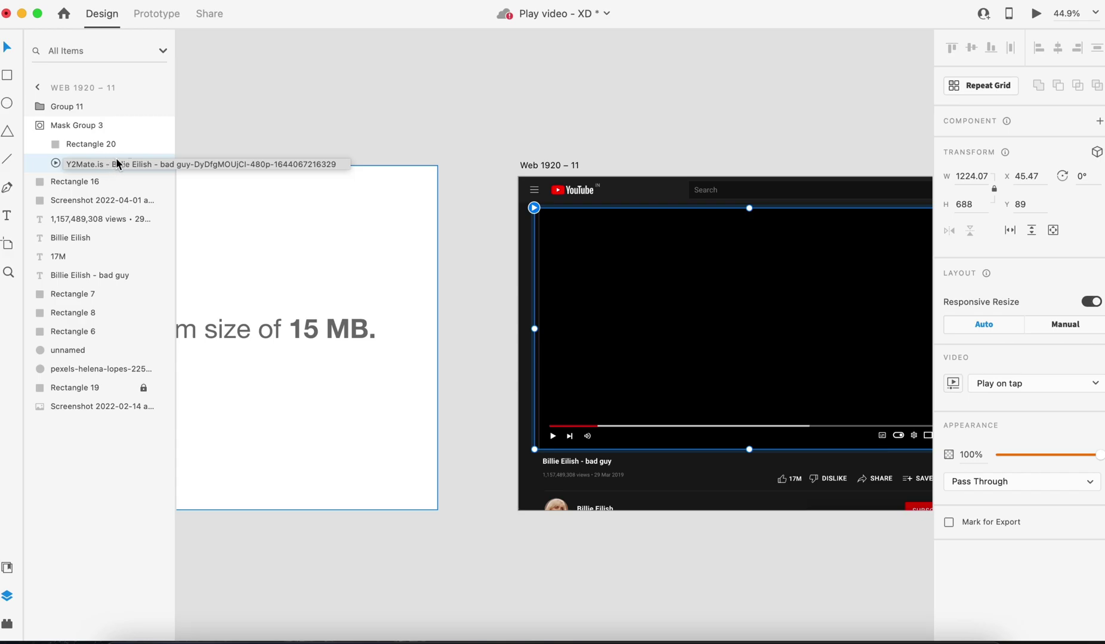
scroll(594, 415, right, 5)
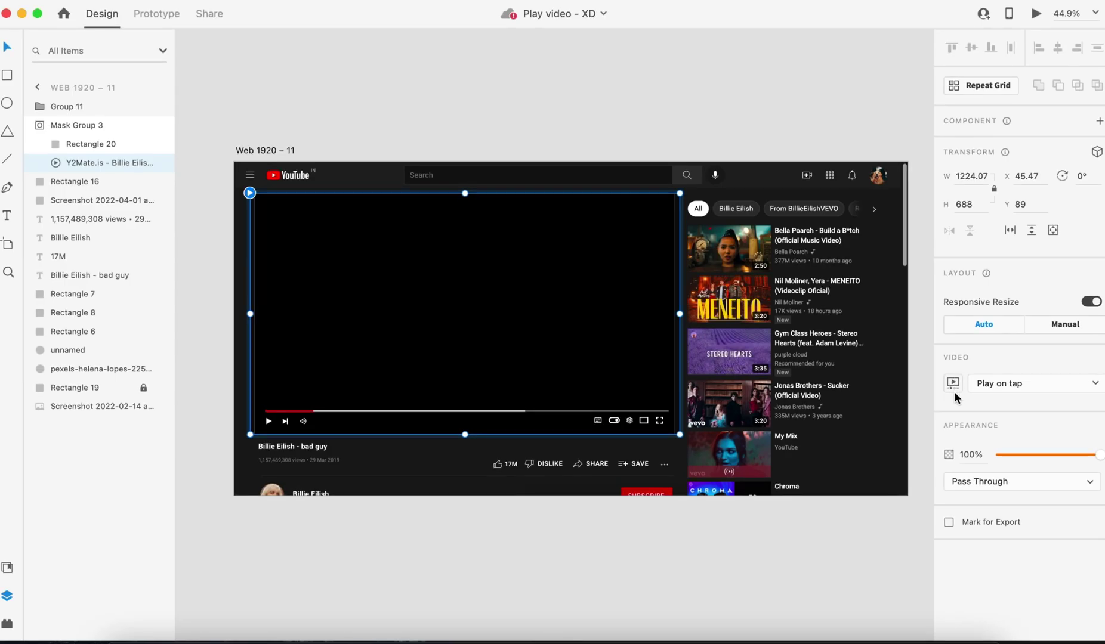
Step: Open the video playback dropdown and keep Play on tap selected
click(1028, 386)
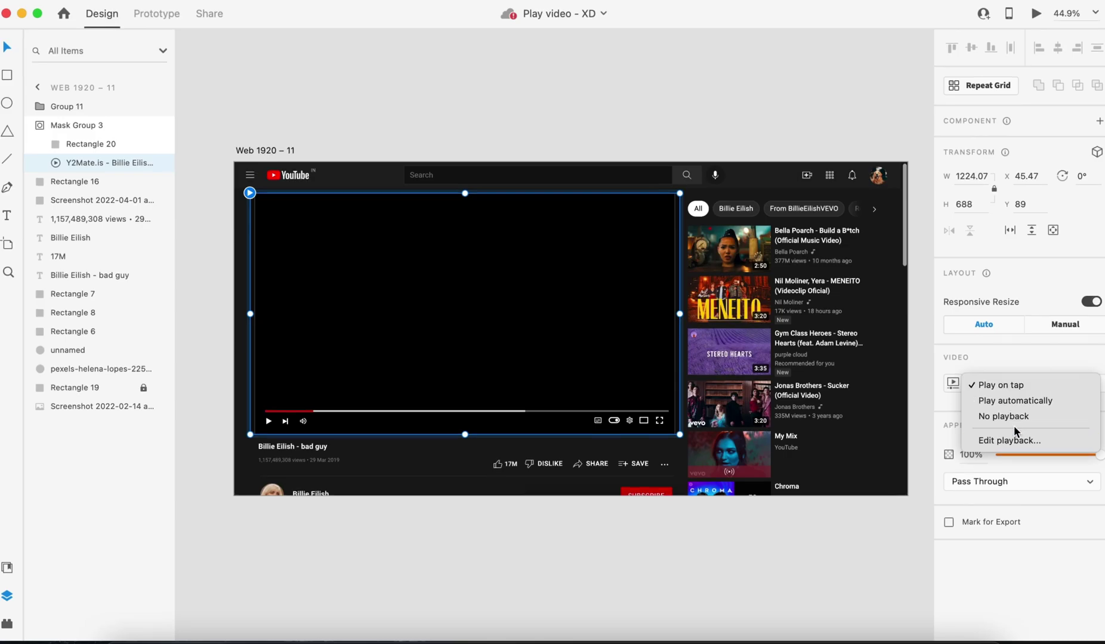
click(1016, 388)
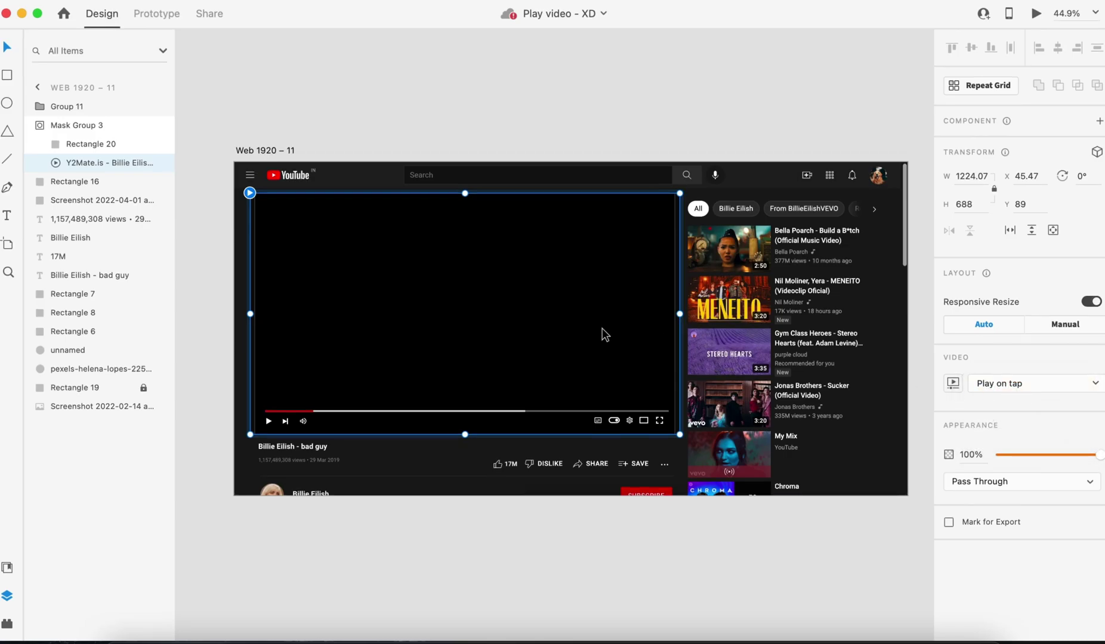
Step: Preview the mockup and tap the player to start the Billie Eilish clip
key(super+Return)
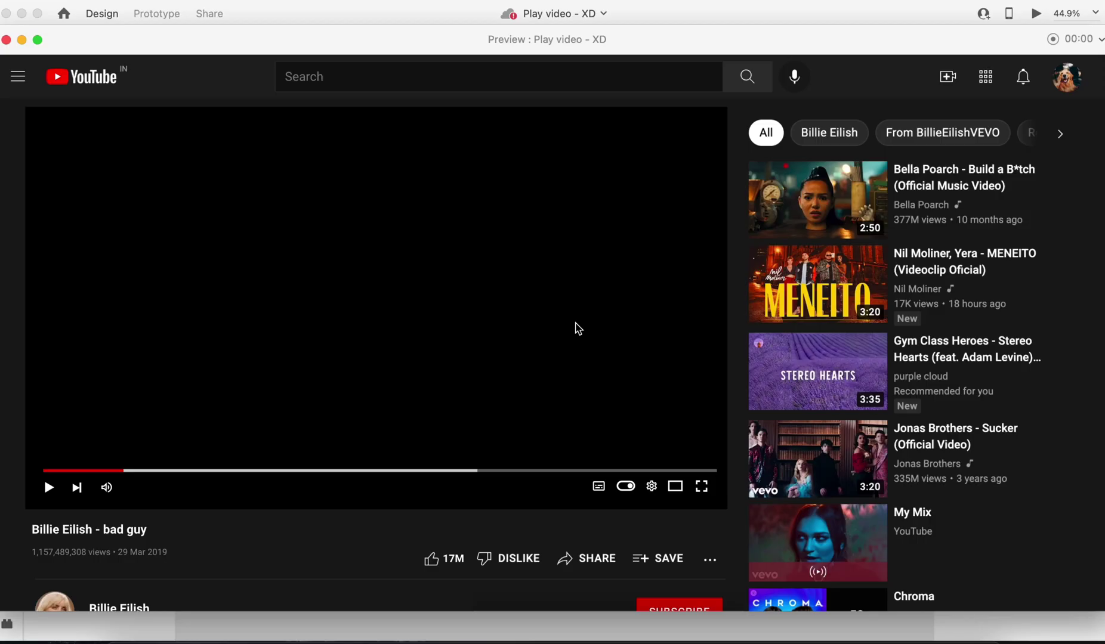
click(332, 265)
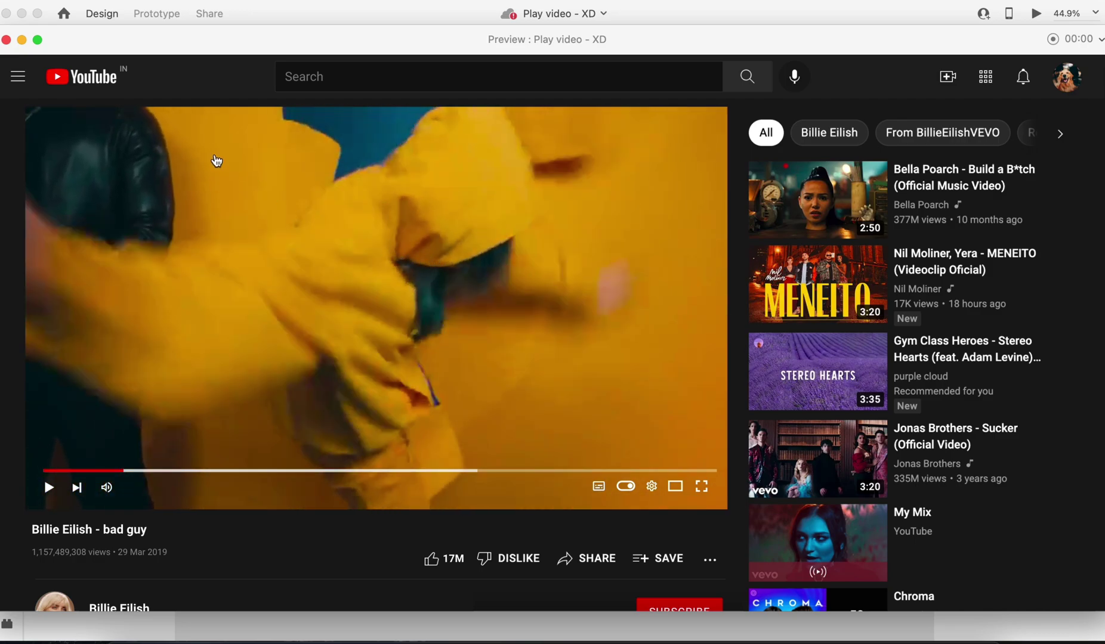
Step: Close the preview and set the video layer inside Mask Group 3 to Play automatically
click(7, 40)
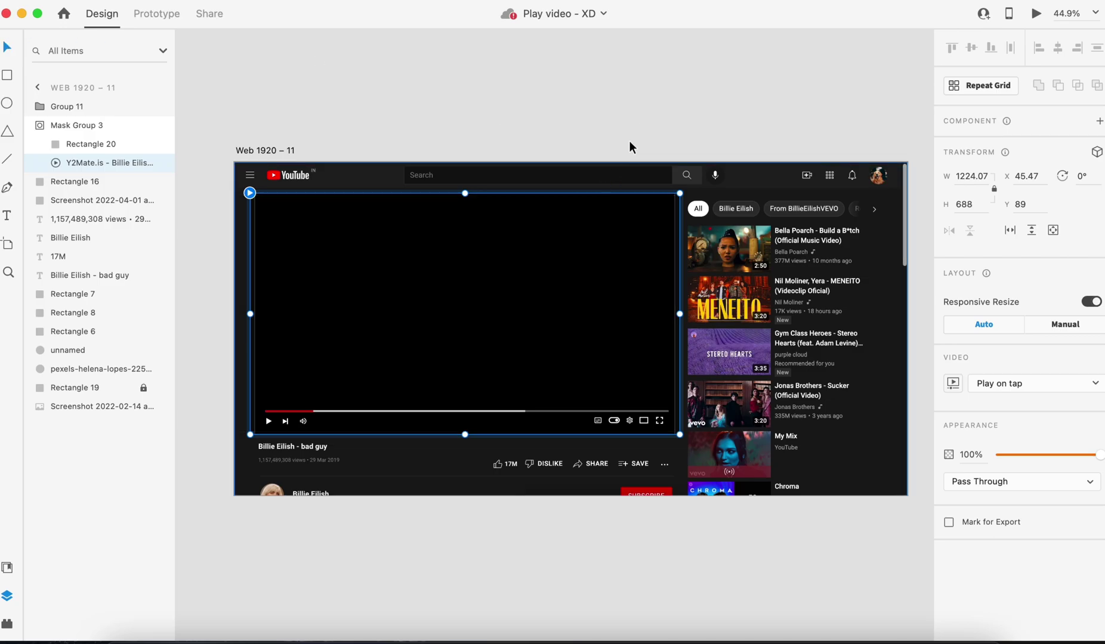
click(658, 94)
click(506, 334)
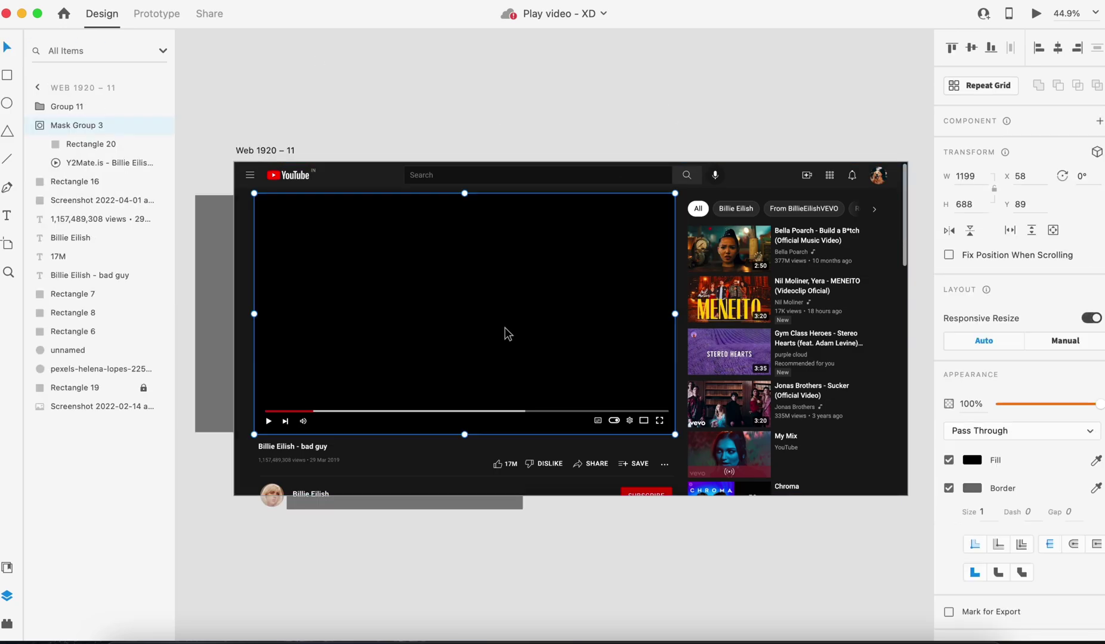
double_click(466, 330)
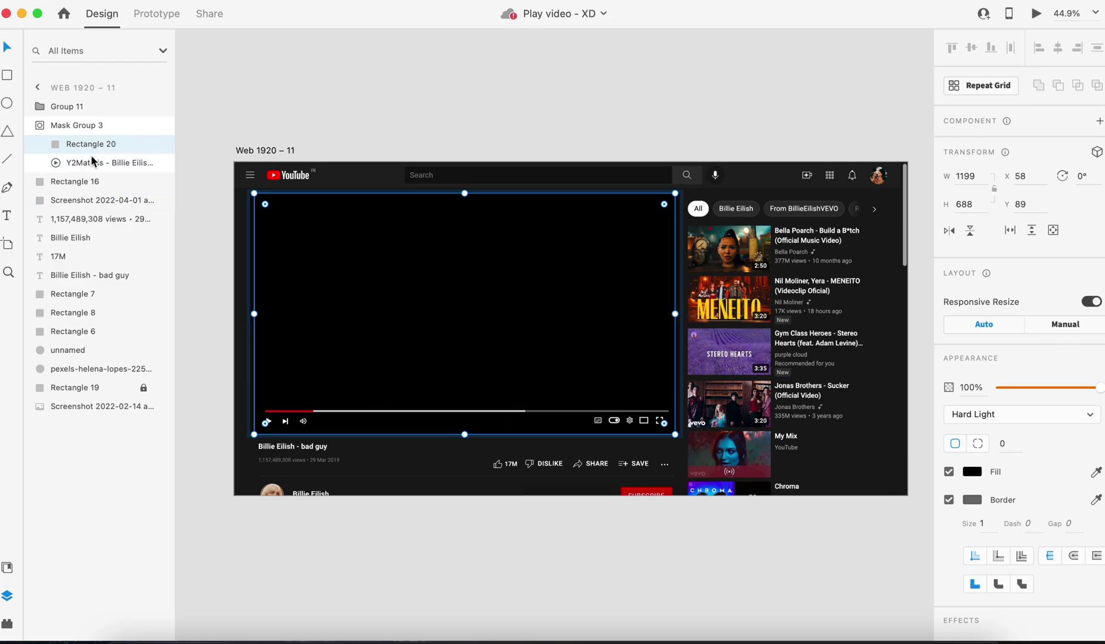
click(108, 163)
click(1004, 382)
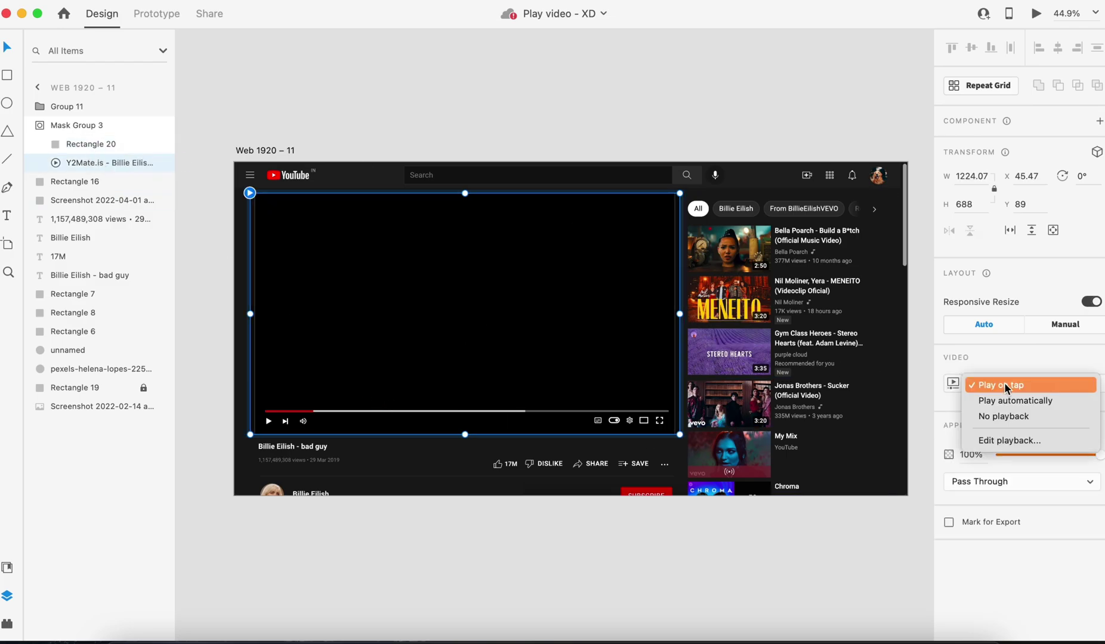
click(1008, 398)
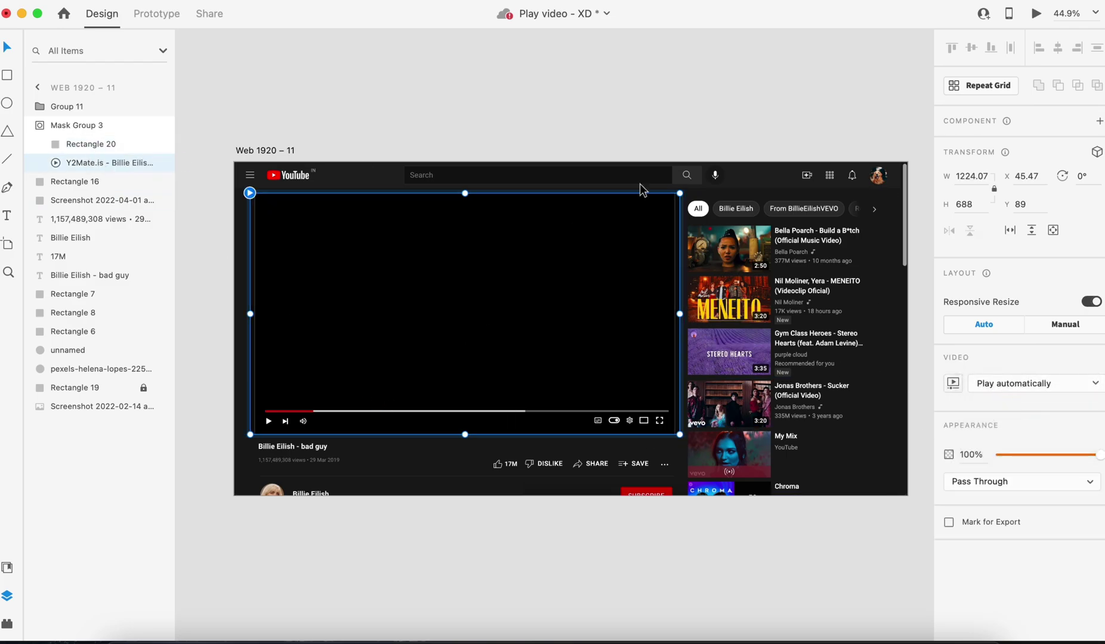
click(568, 124)
click(374, 179)
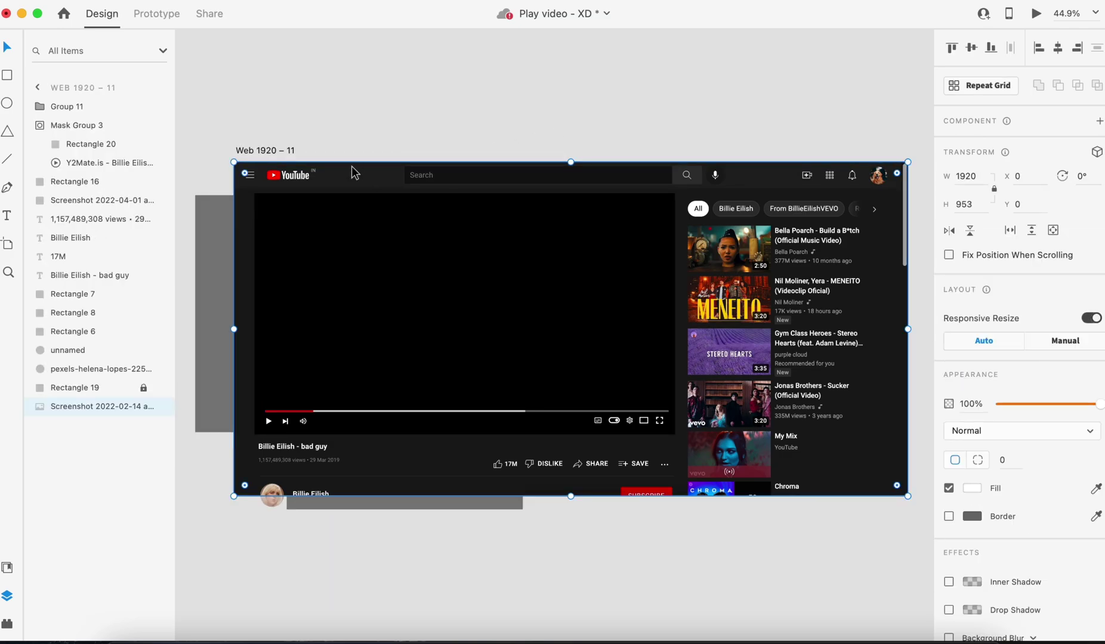
Step: Select Web 1920 – 11 and run Desktop Preview from Prototype mode to watch the clip autoplay
click(288, 151)
click(159, 13)
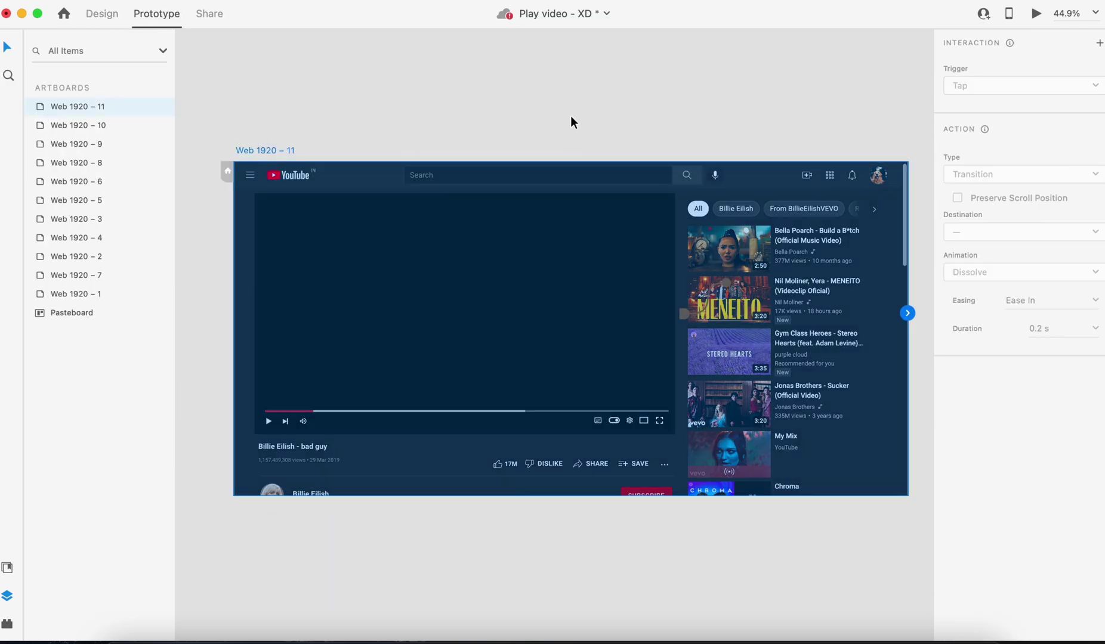
click(1037, 13)
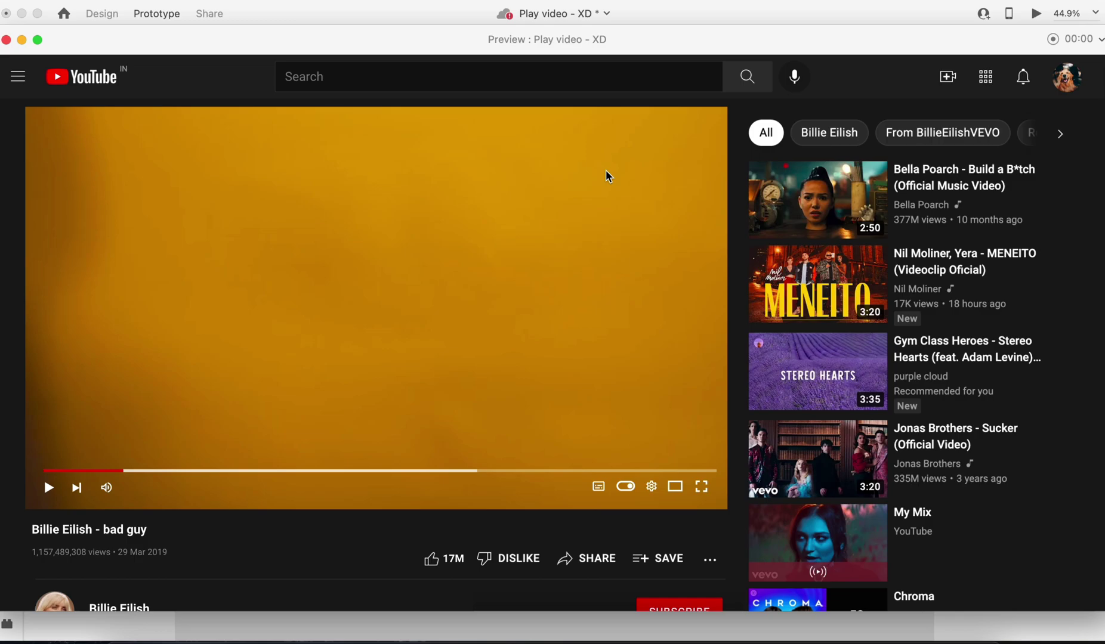
click(6, 39)
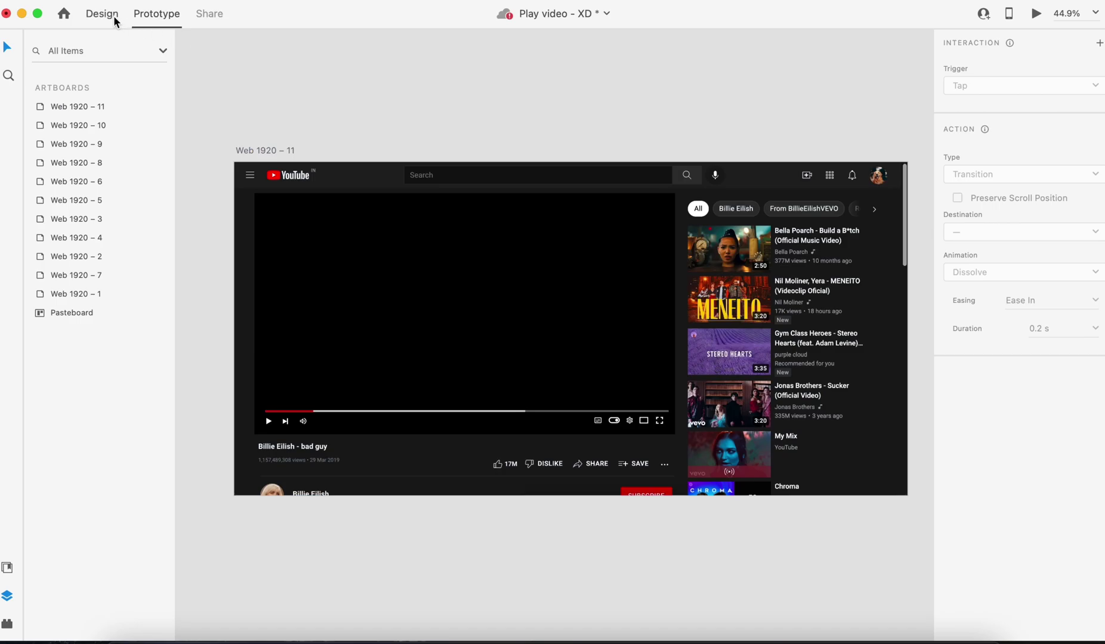
Step: Back in Design mode, select the video layer in the mask group and open its playback dropdown
click(114, 15)
double_click(432, 301)
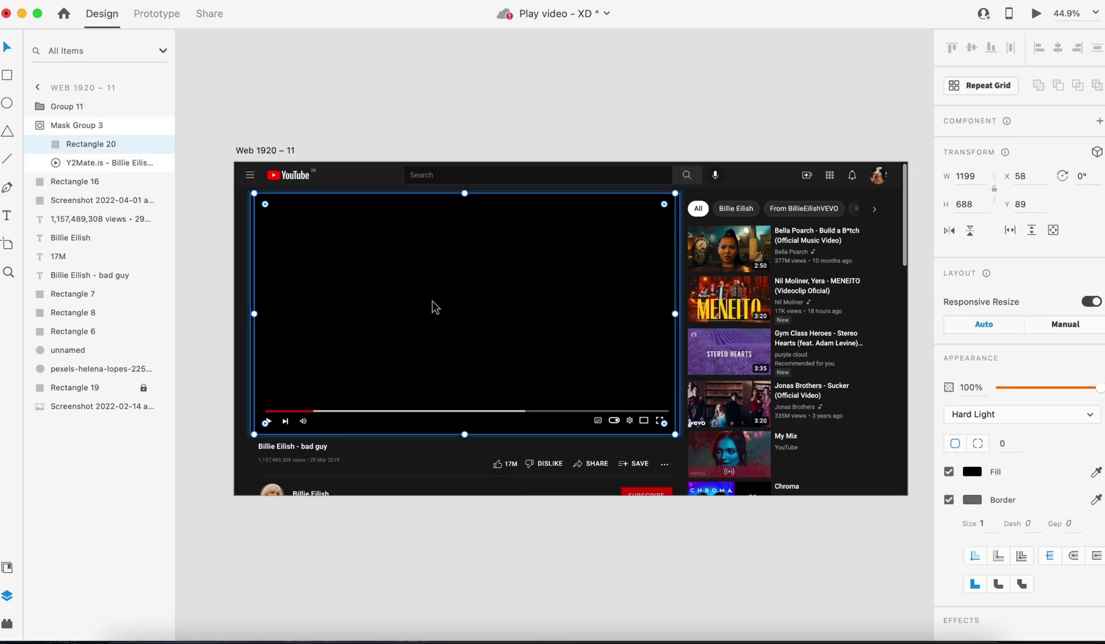
click(89, 163)
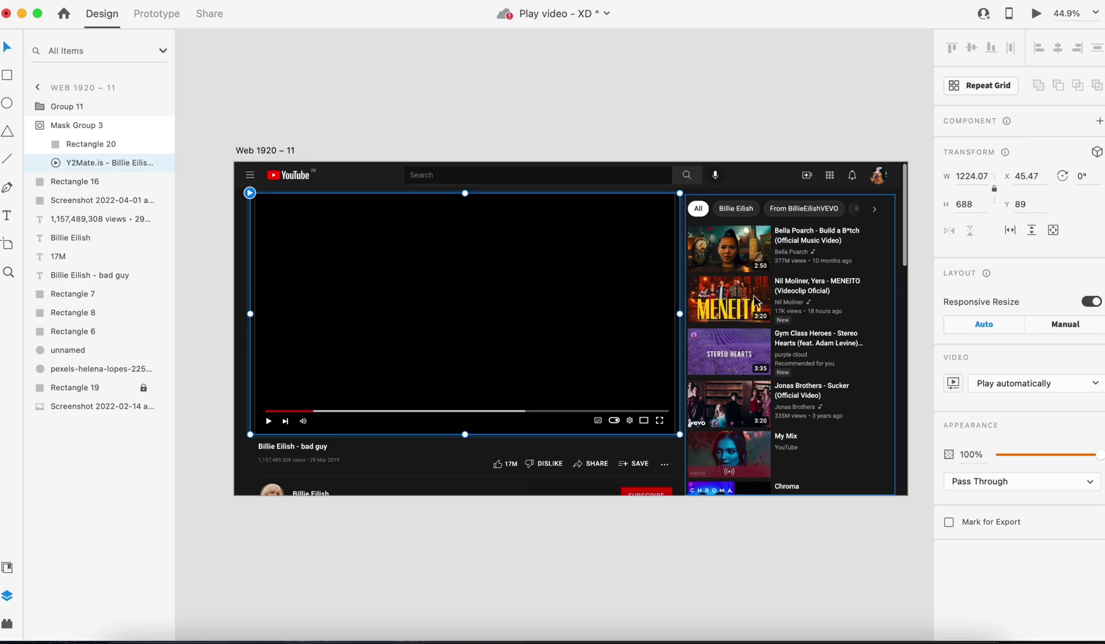
click(1019, 383)
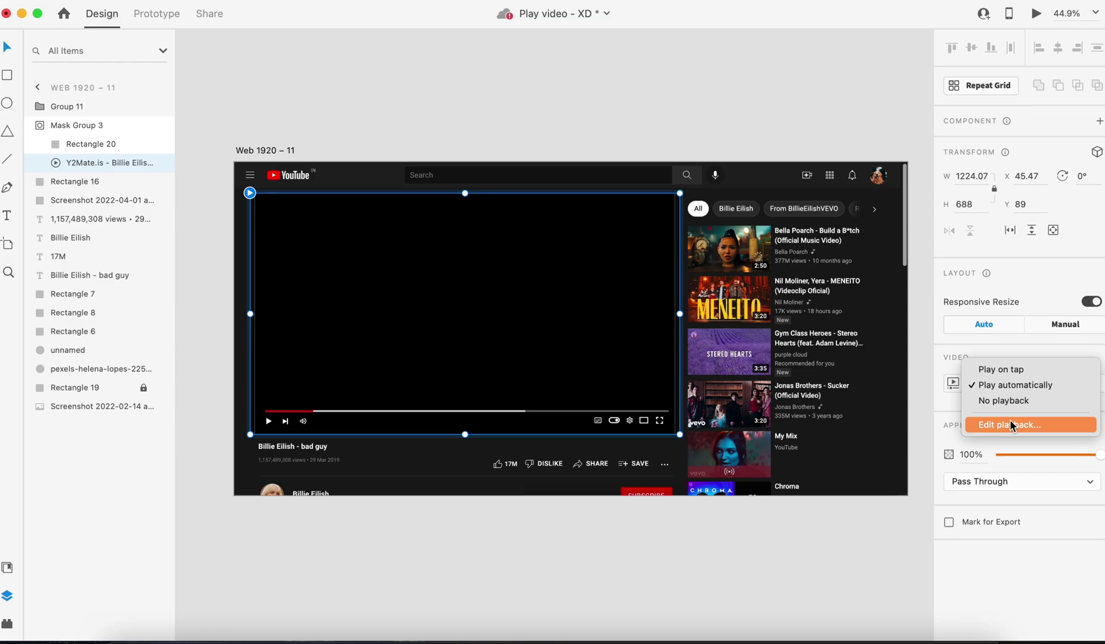
Step: Edit the video interaction to use a Tap trigger with the Video Playback action Play
click(1010, 422)
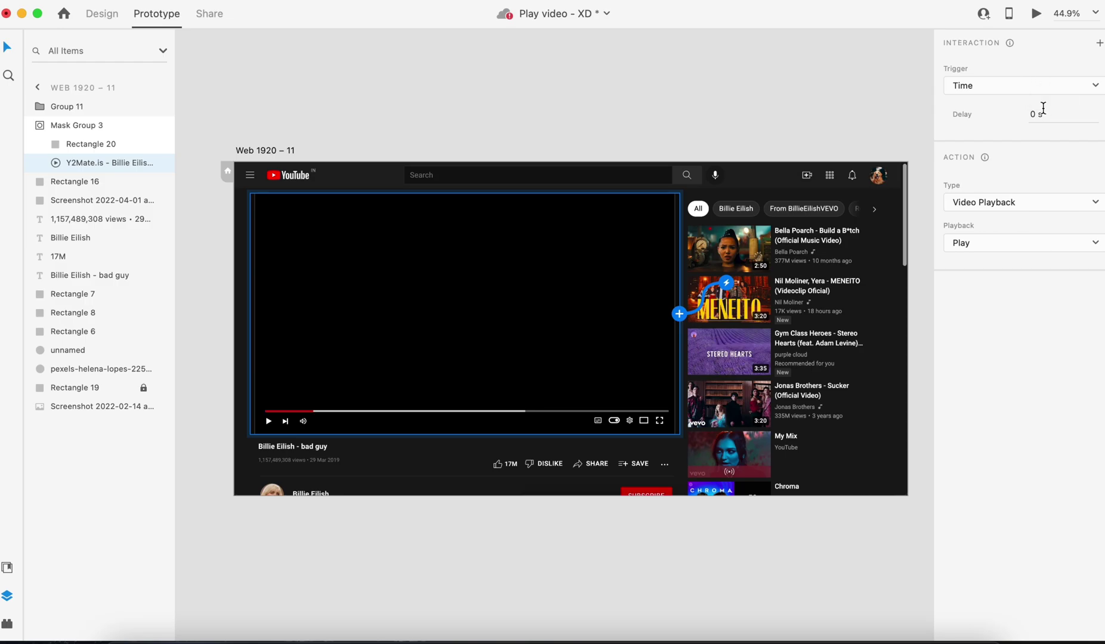
click(1014, 85)
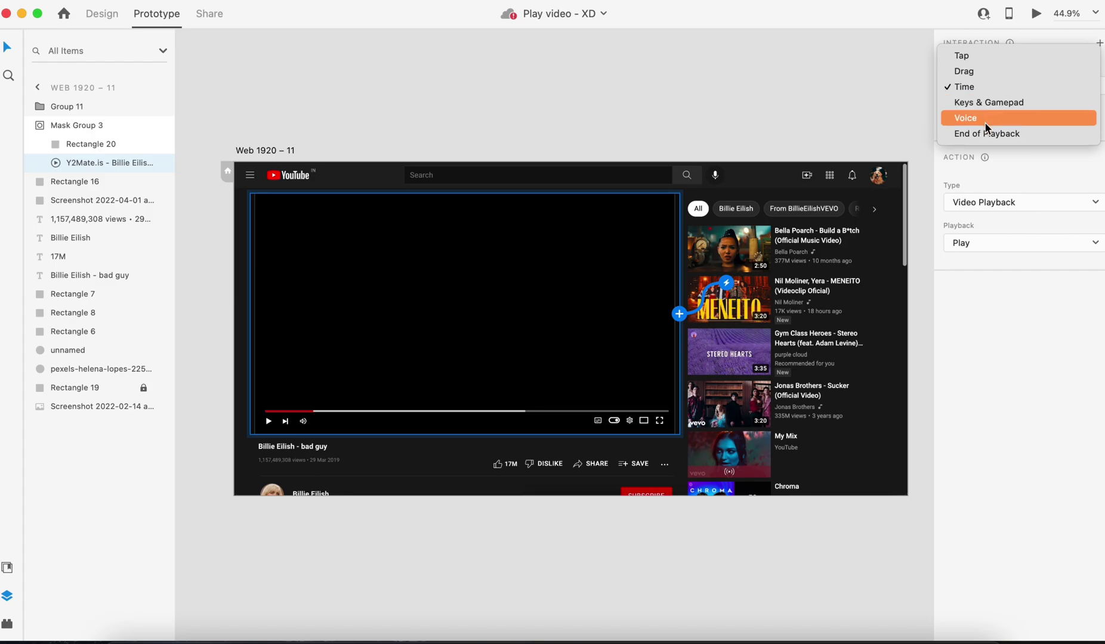
click(991, 53)
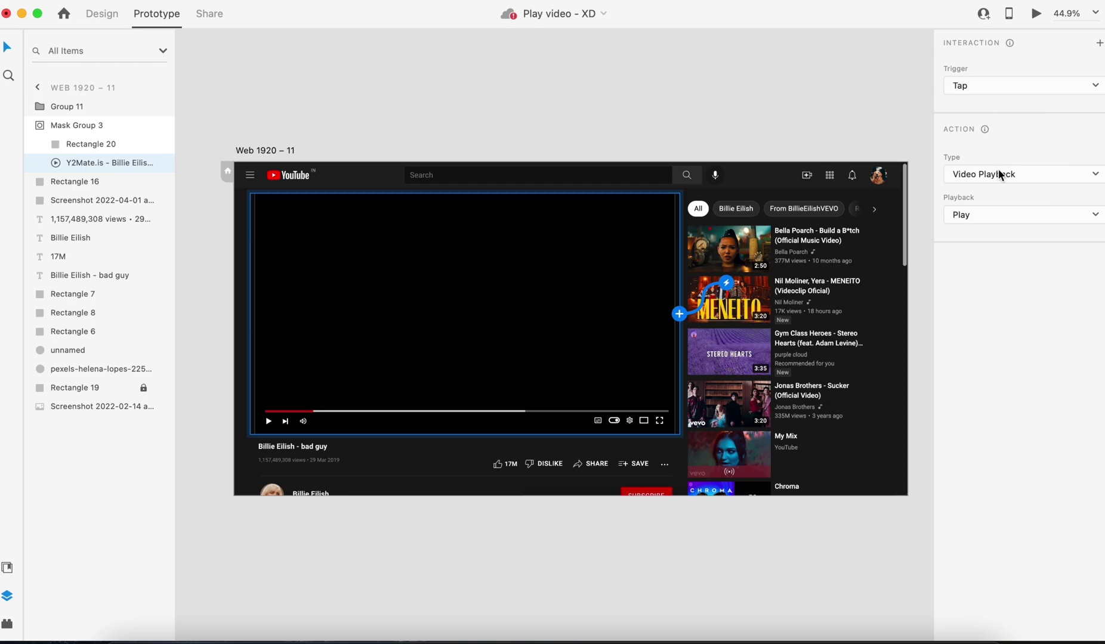
click(975, 216)
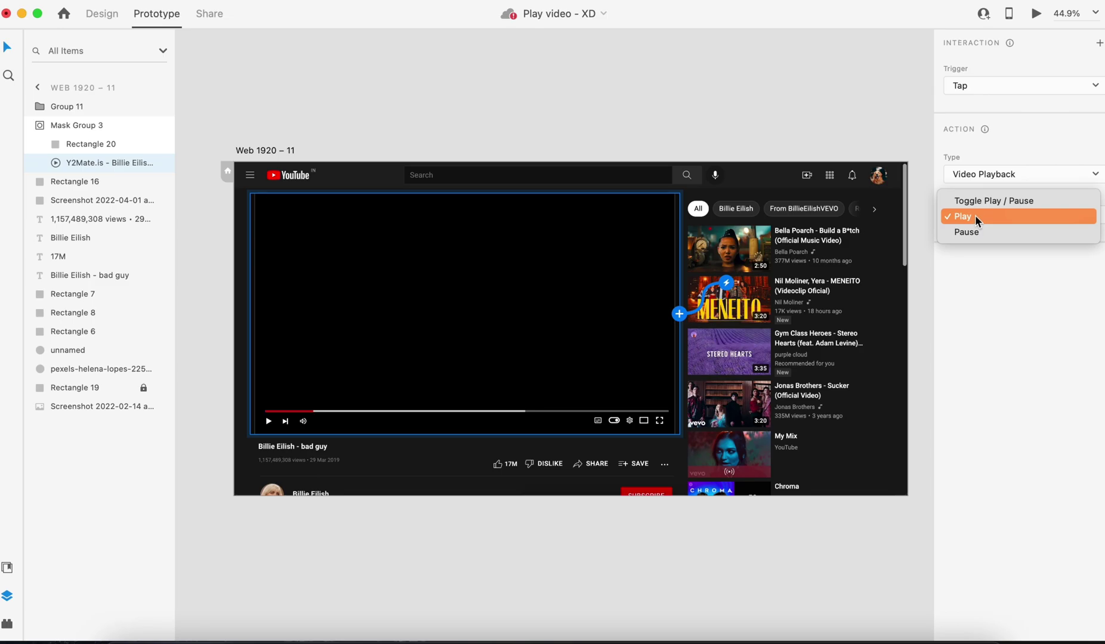
click(975, 216)
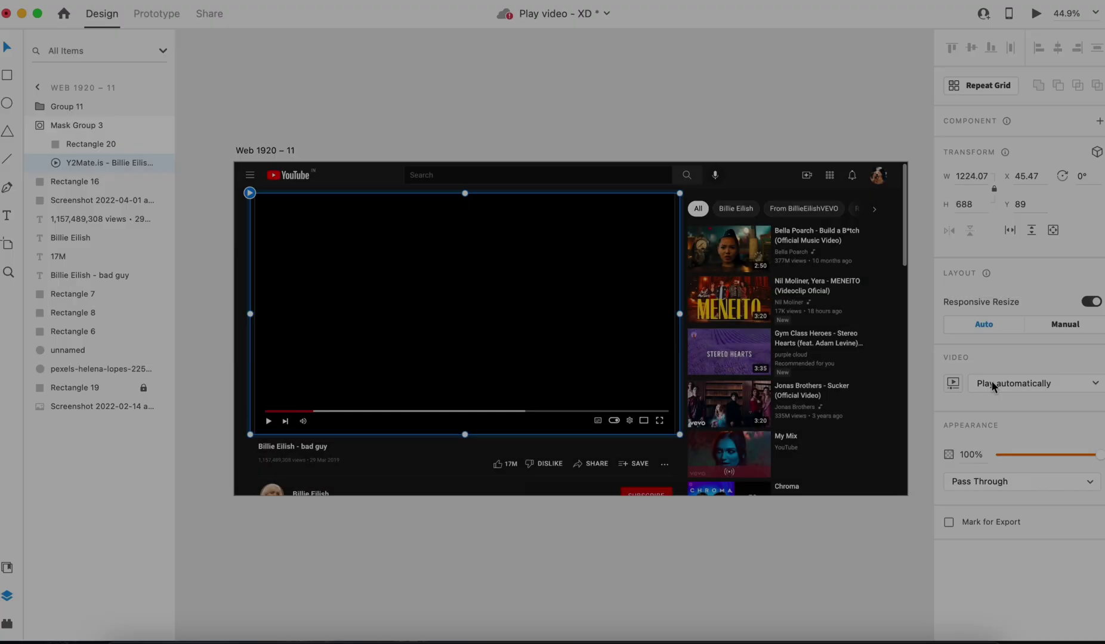
Step: Change the Billie Eilish video's playback from automatic to Play on tap
click(994, 384)
click(993, 370)
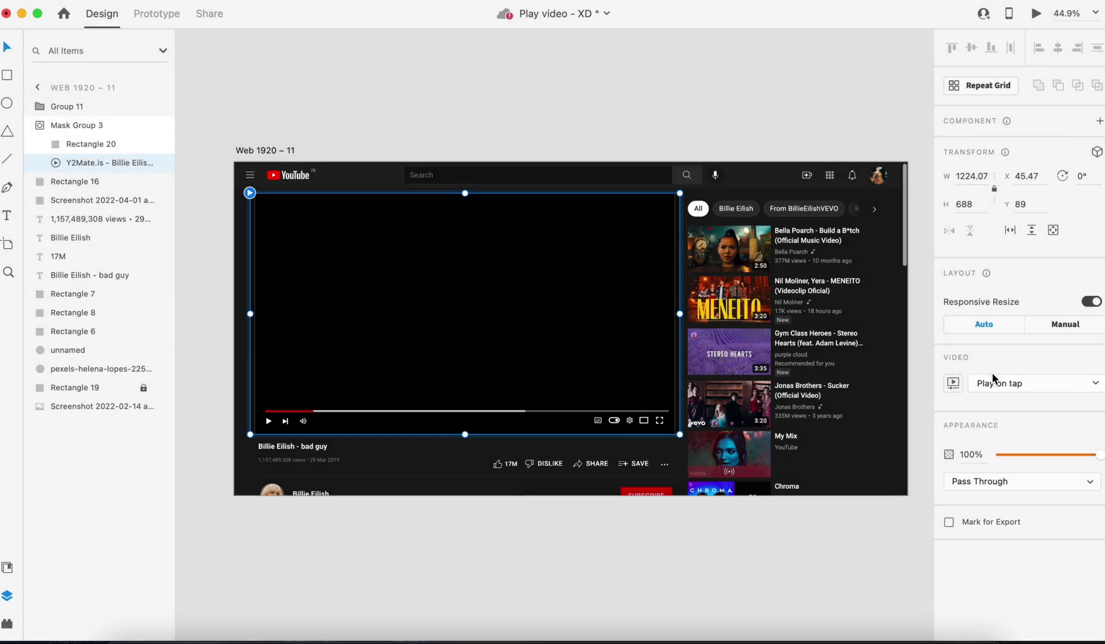
Step: Trim the video so it starts at 00:31
click(954, 383)
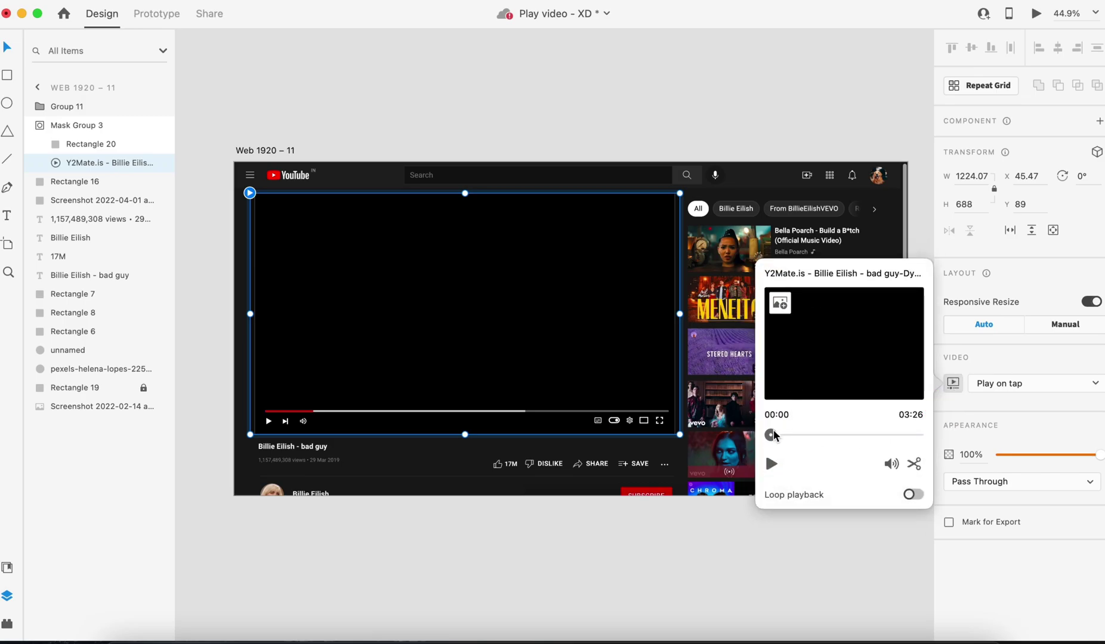
drag(774, 435, 792, 435)
click(914, 464)
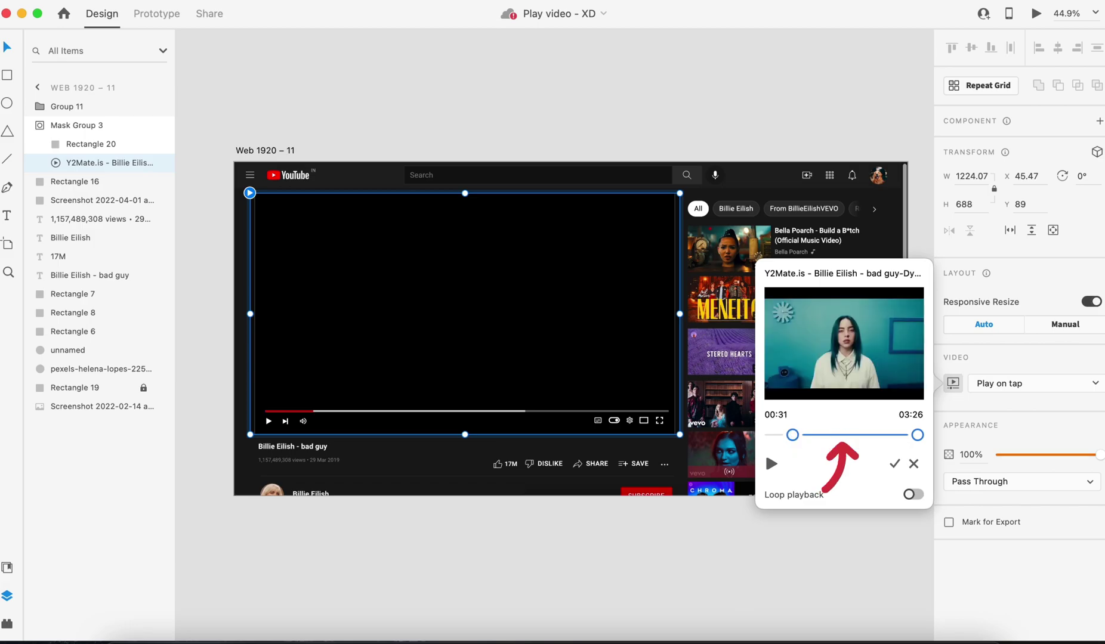
click(895, 465)
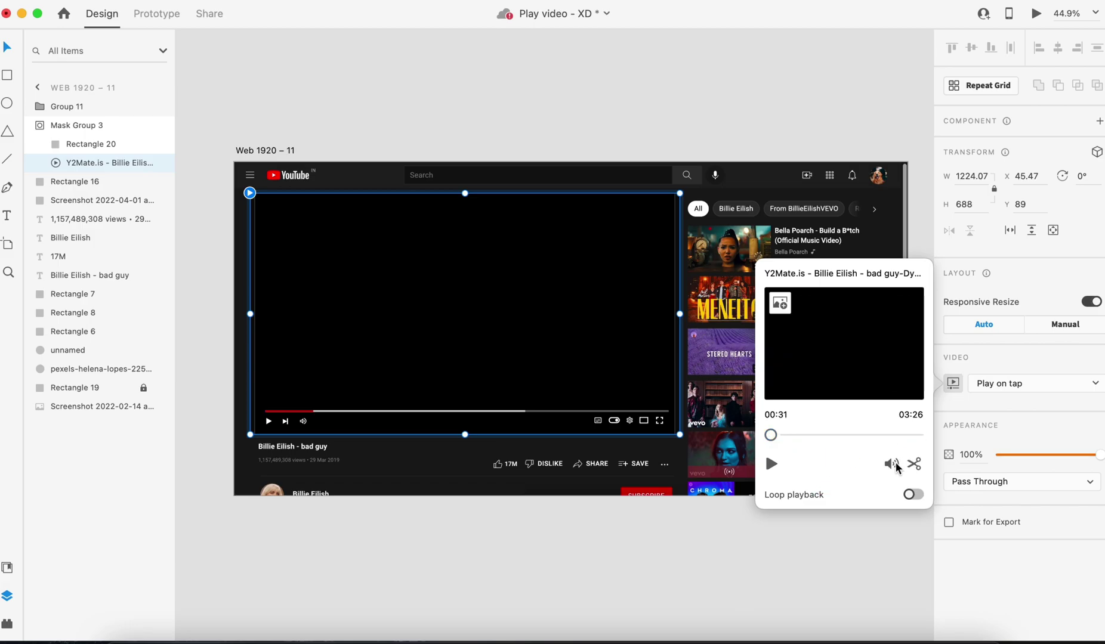
click(468, 246)
Step: Check the trimmed clip in Desktop Preview, then return to Design mode and reopen the video settings
click(154, 13)
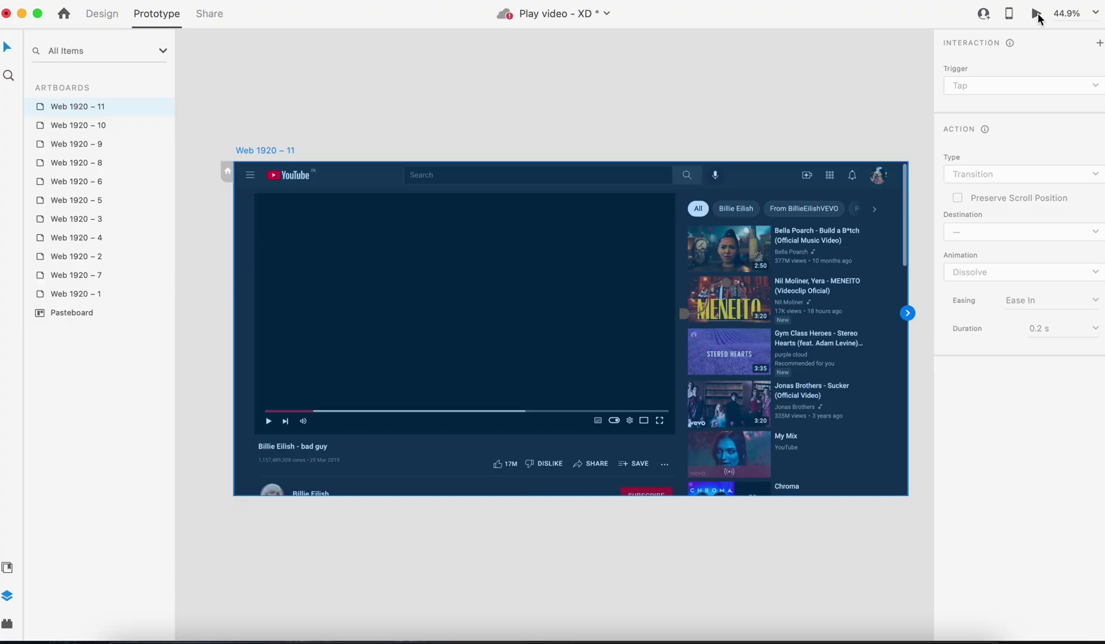
click(1037, 13)
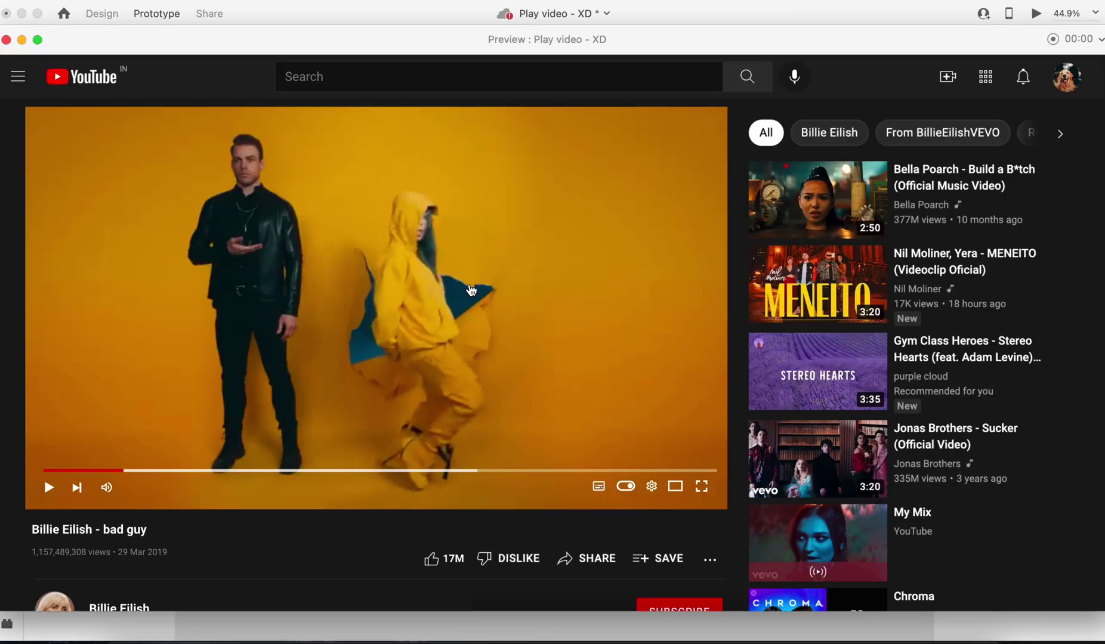
click(6, 39)
click(101, 14)
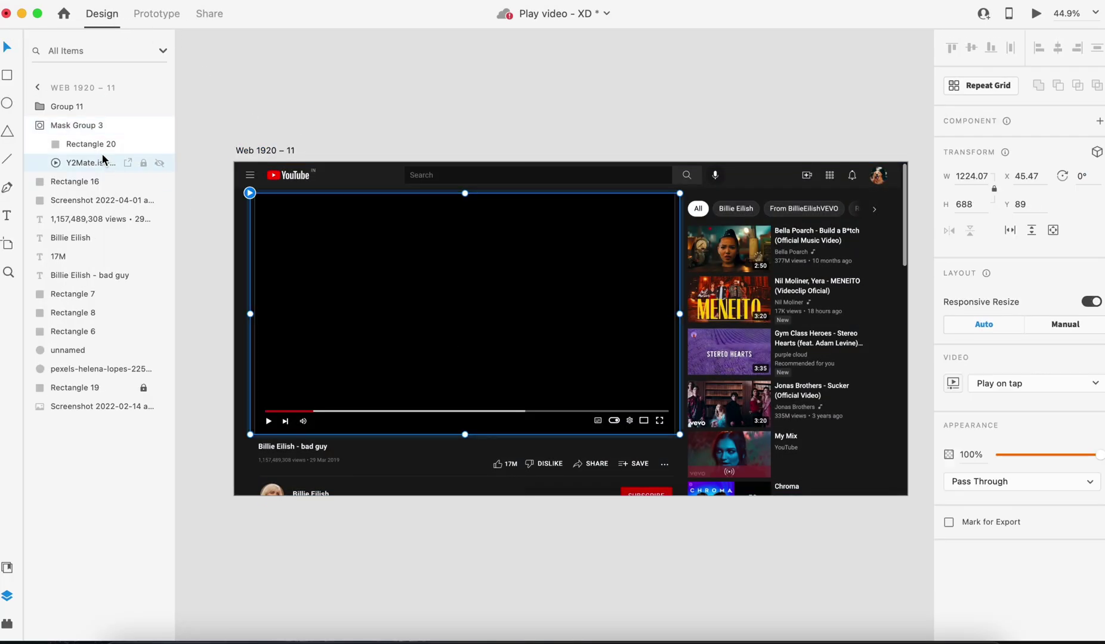
click(952, 383)
Step: Import thumblin.jpg from UX World as the video's poster image, replacing the black frame
click(779, 302)
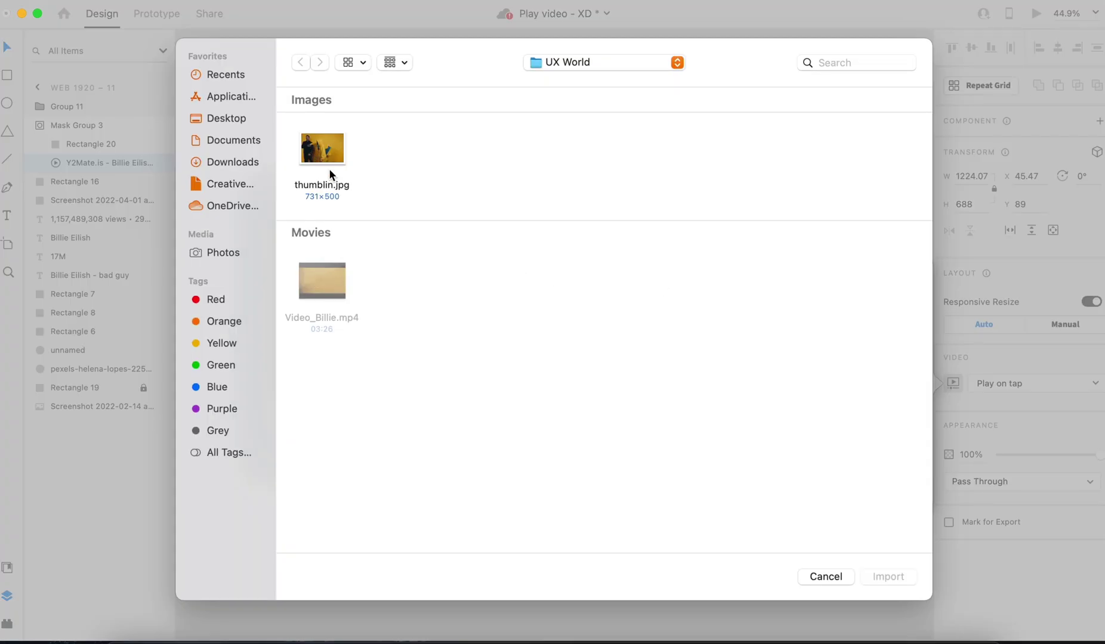
double_click(331, 150)
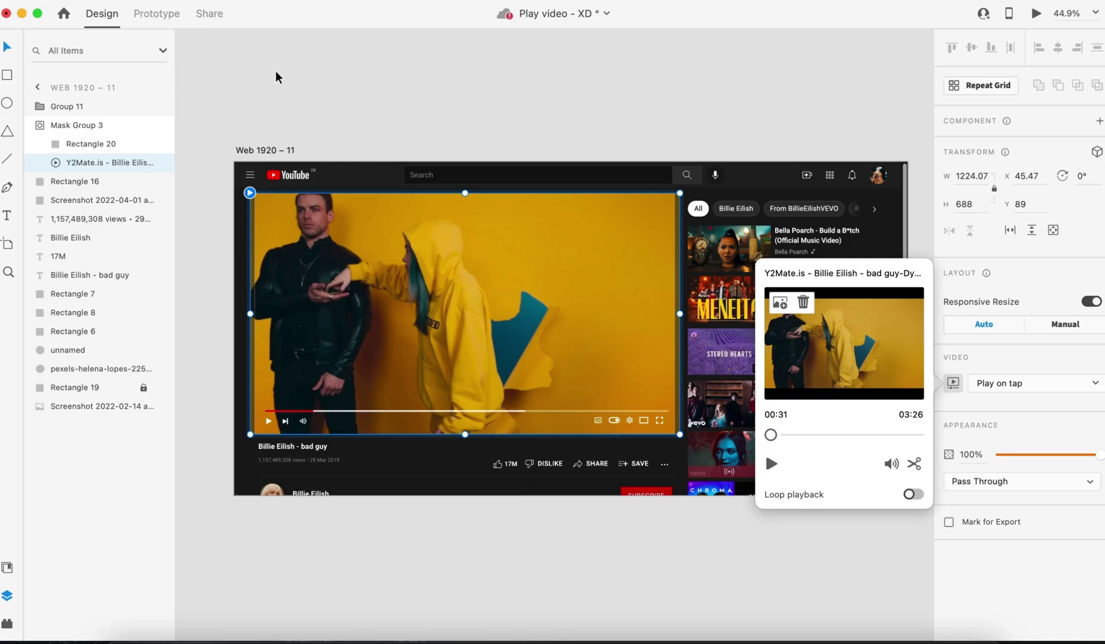
Step: In Desktop Preview, tap the player to play the clip from its yellow thumbnail, then close it
click(173, 15)
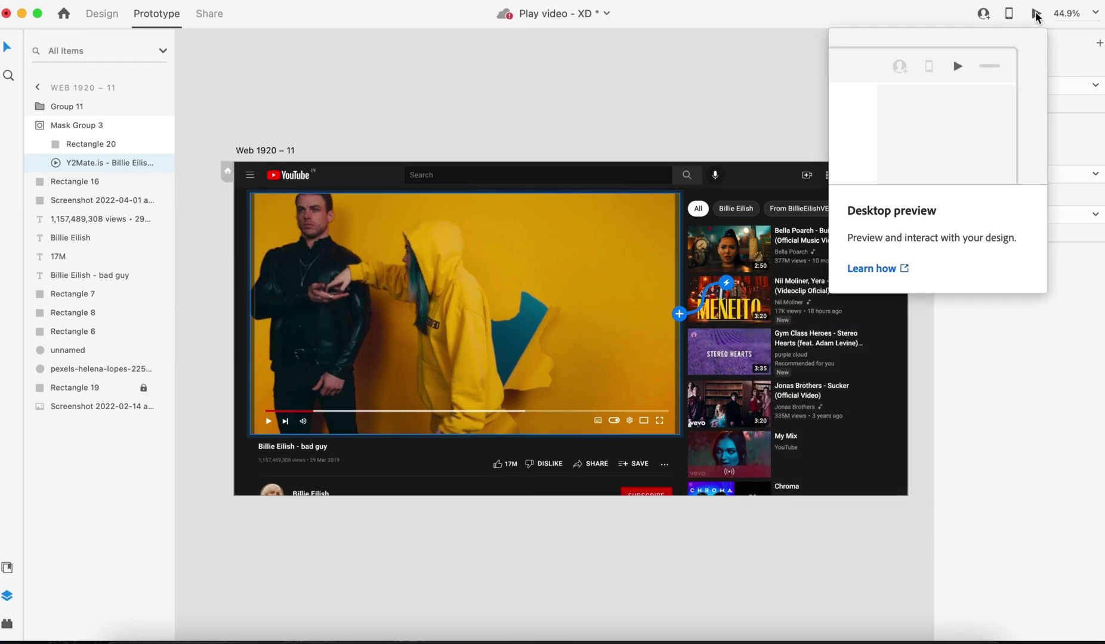
click(1036, 18)
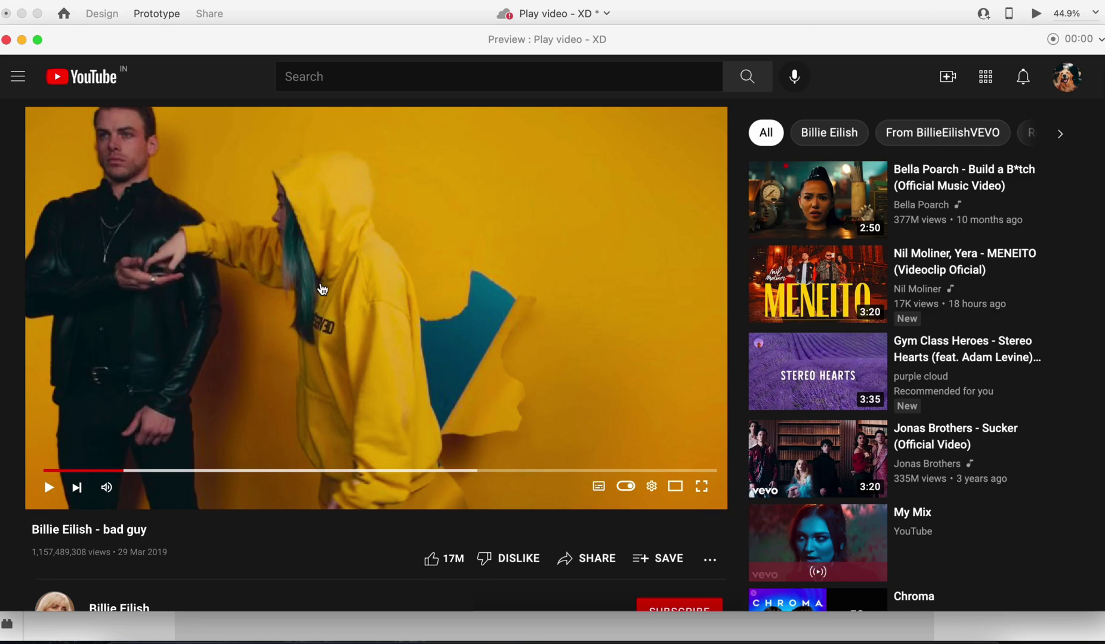
click(322, 289)
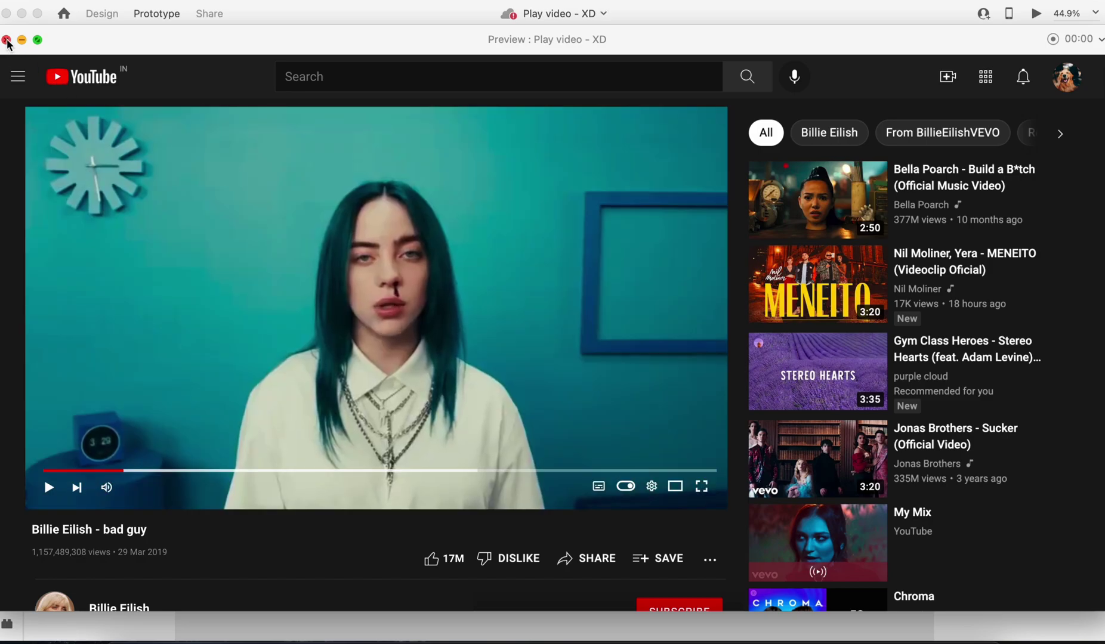
click(6, 39)
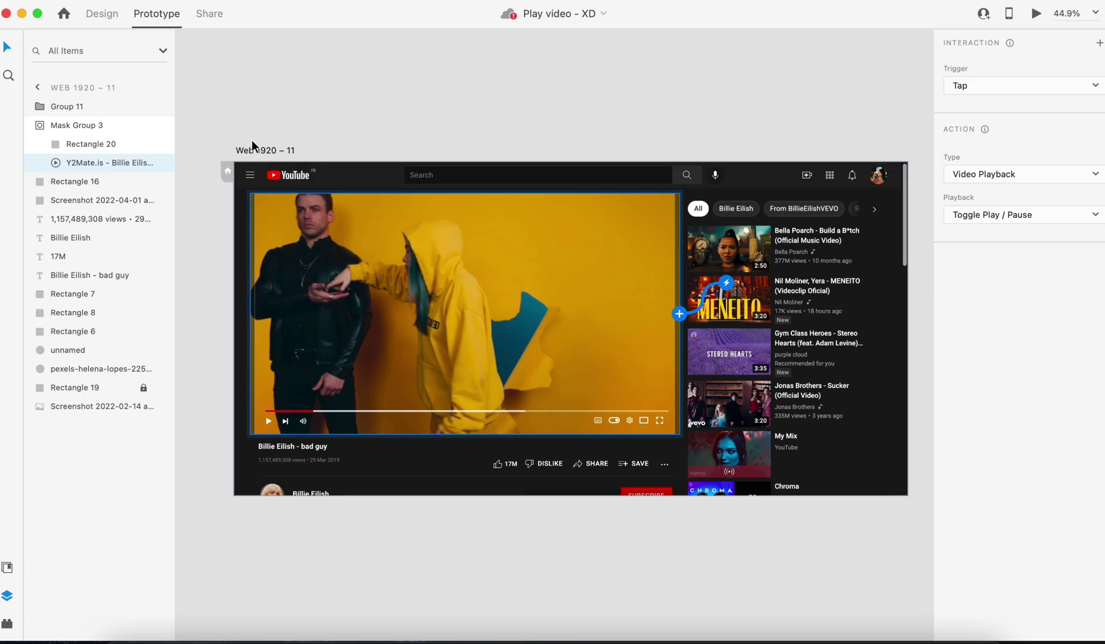
scroll(256, 149, down, 5)
scroll(255, 149, up, 3)
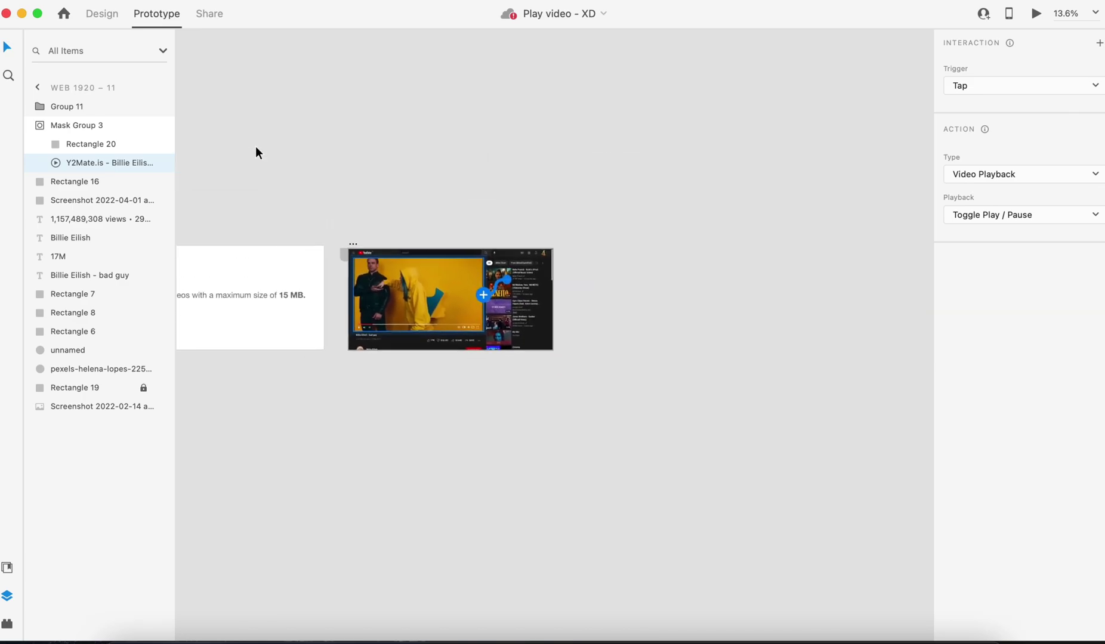
scroll(255, 152, down, 4)
scroll(256, 146, up, 5)
scroll(418, 316, right, 3)
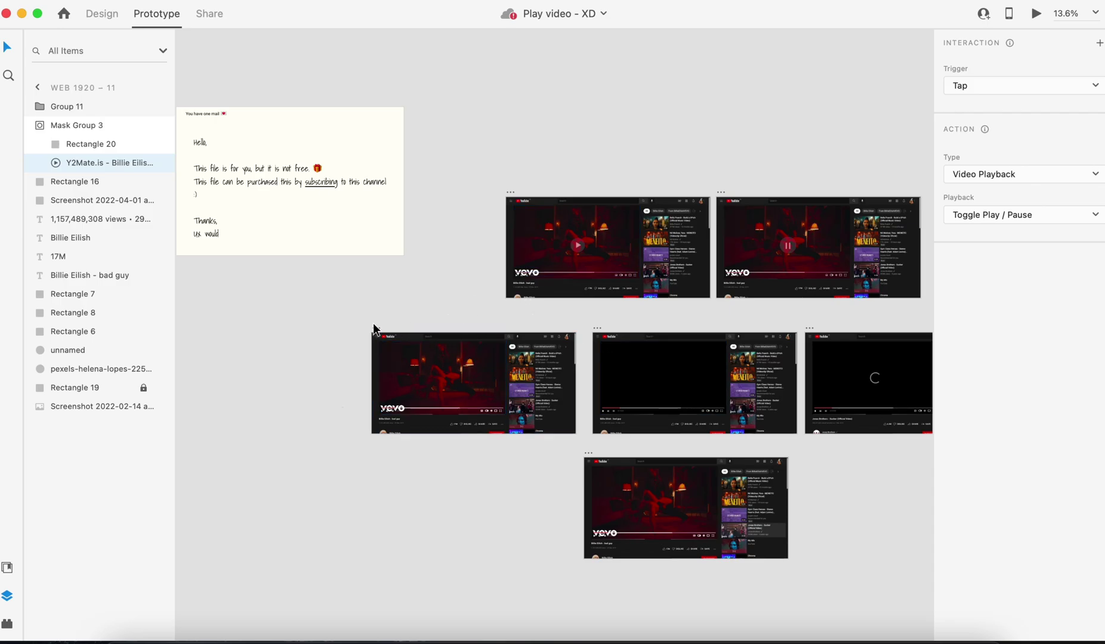
scroll(430, 332, up, 3)
scroll(431, 332, up, 2)
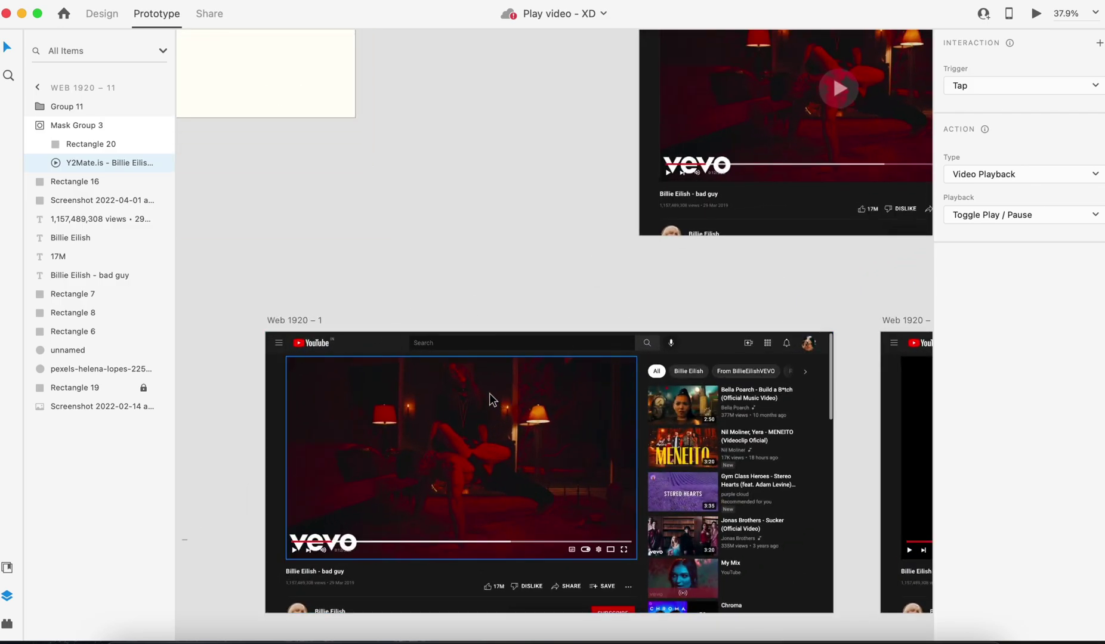
scroll(492, 394, right, 2)
scroll(589, 412, down, 5)
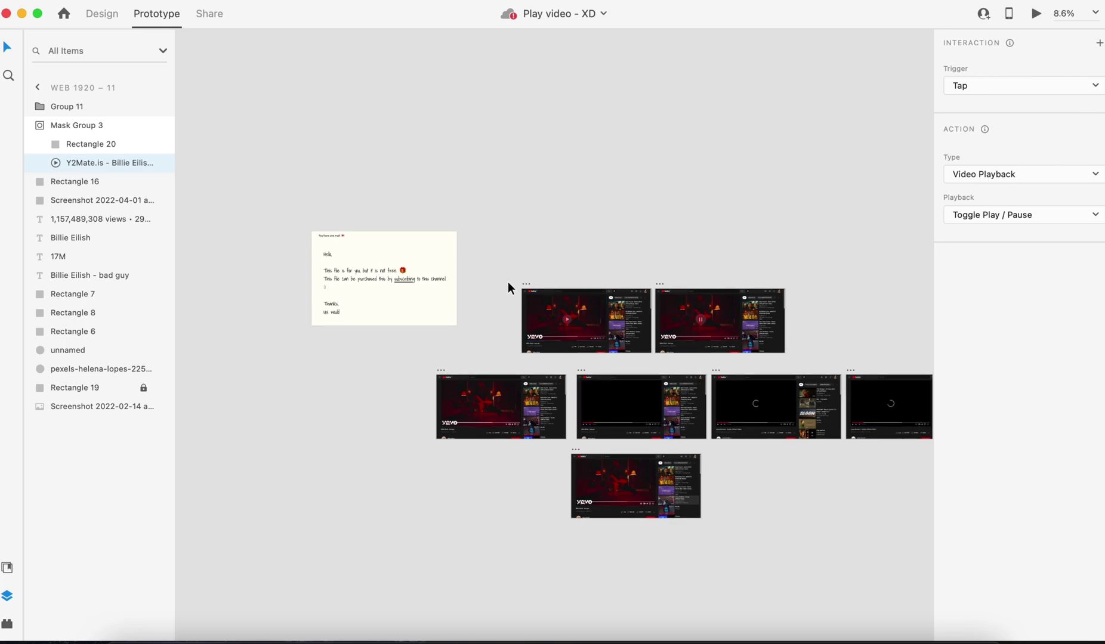
scroll(644, 304, right, 1)
scroll(643, 303, right, 7)
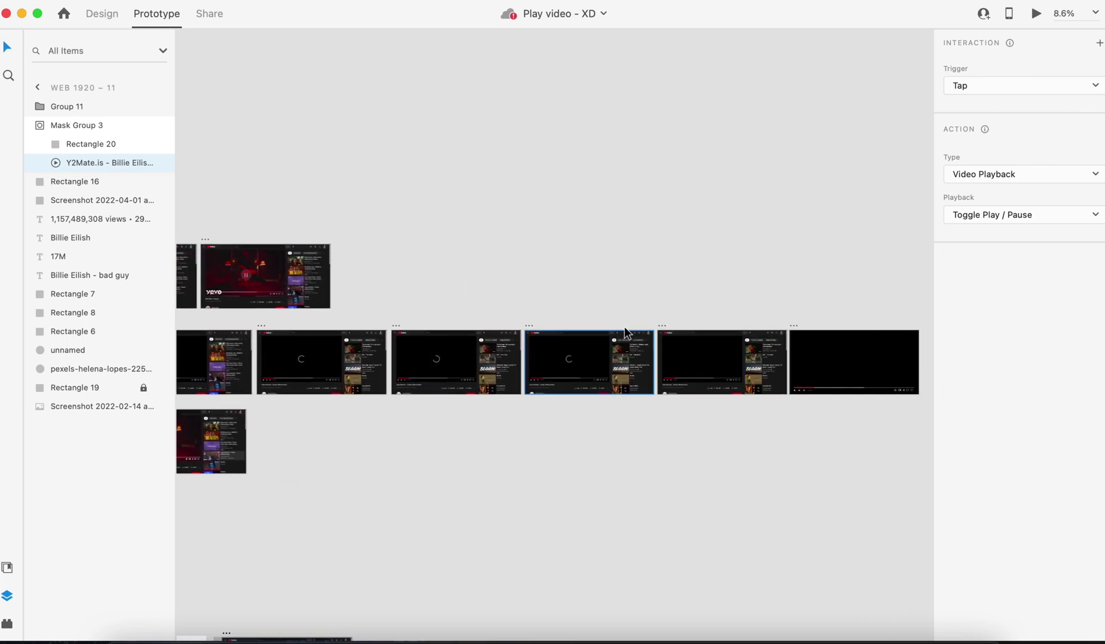